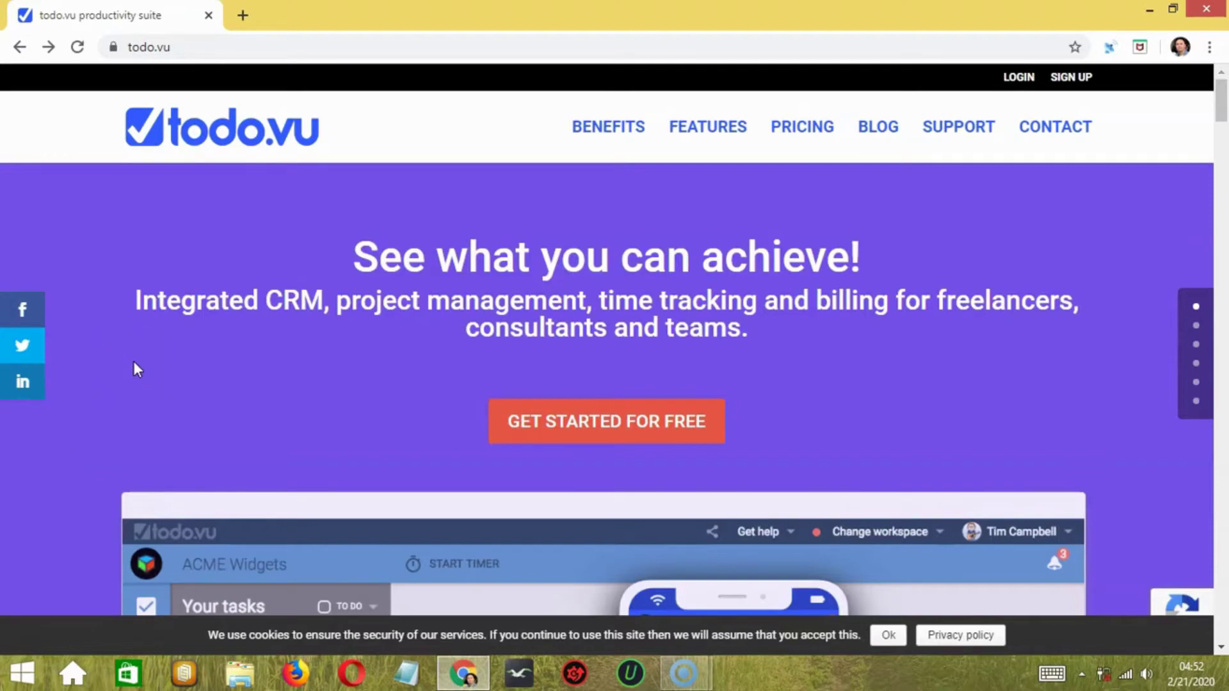
Scroll past the homepage benefit sections to the Features heading with CRM, Tasks, Time Tracking and Time Billing.
{"action": "scroll", "coordinate": [135, 362], "scroll_direction": "down", "scroll_amount": 5}
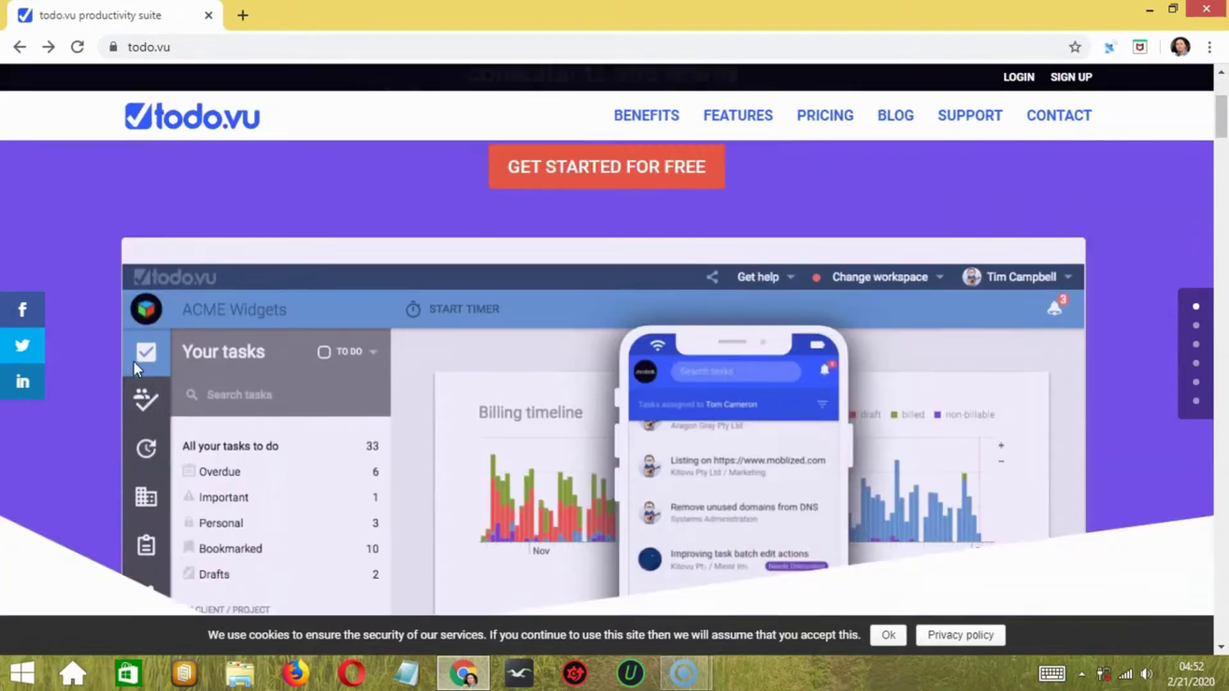
{"action": "scroll", "coordinate": [136, 362], "scroll_direction": "down", "scroll_amount": 2}
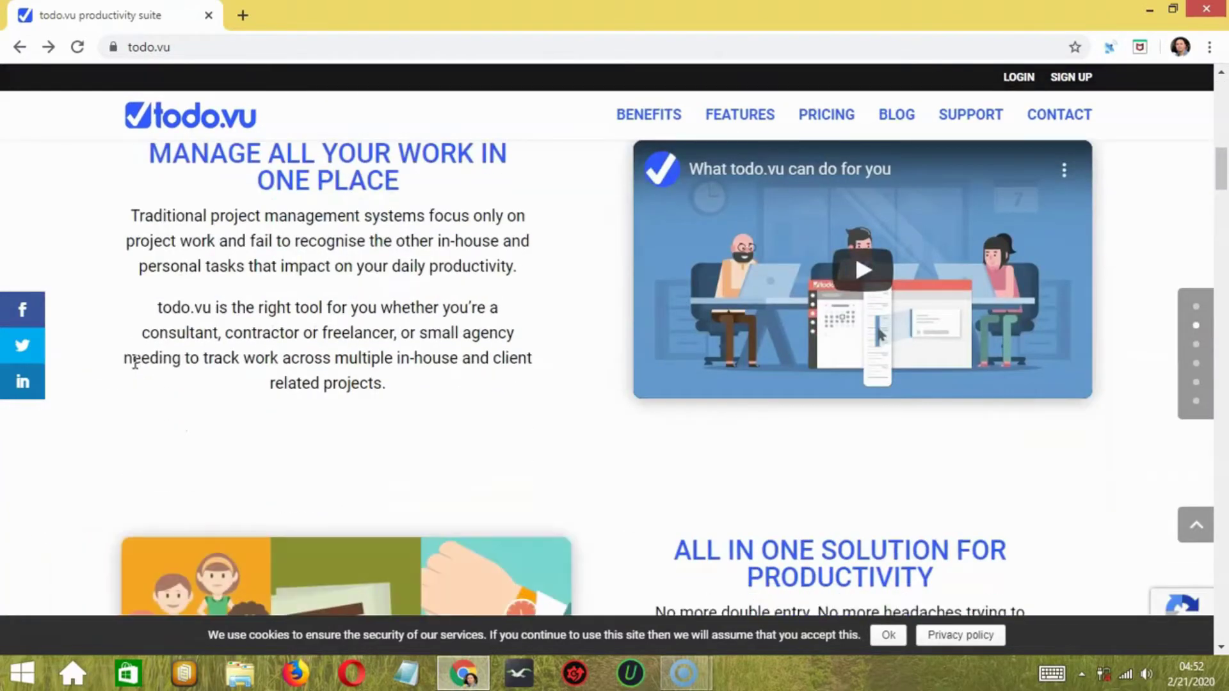
{"action": "scroll", "coordinate": [135, 362], "scroll_direction": "down", "scroll_amount": 3}
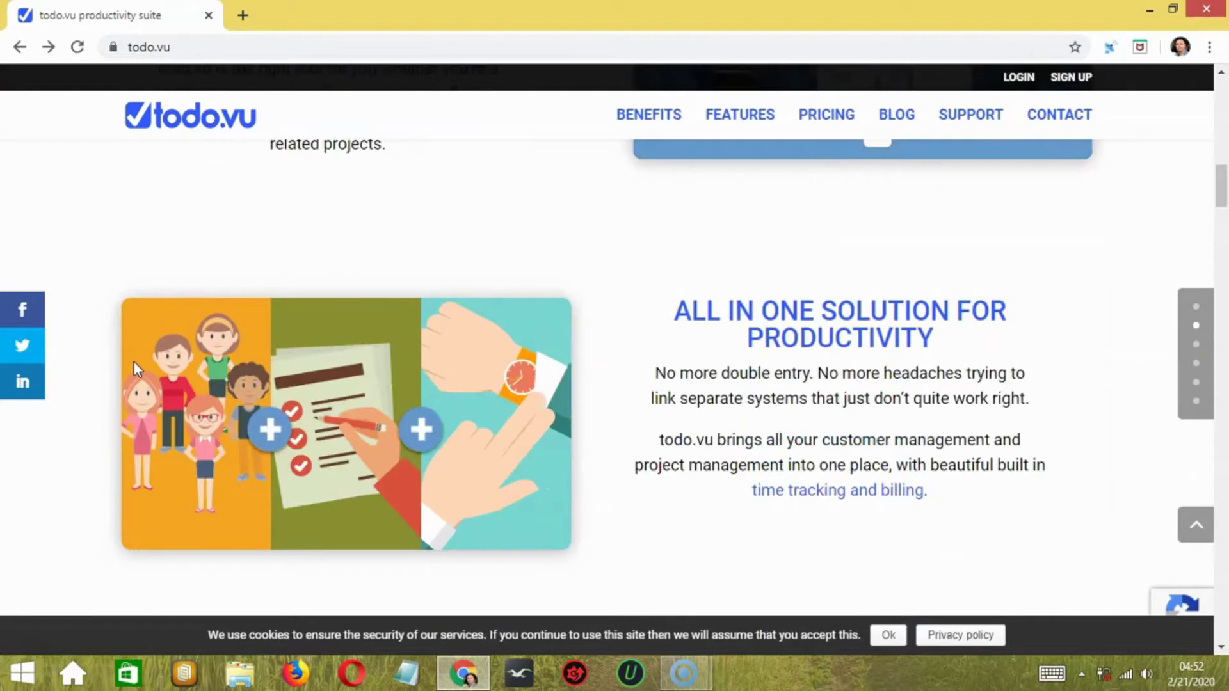
{"action": "scroll", "coordinate": [133, 361], "scroll_direction": "down", "scroll_amount": 2}
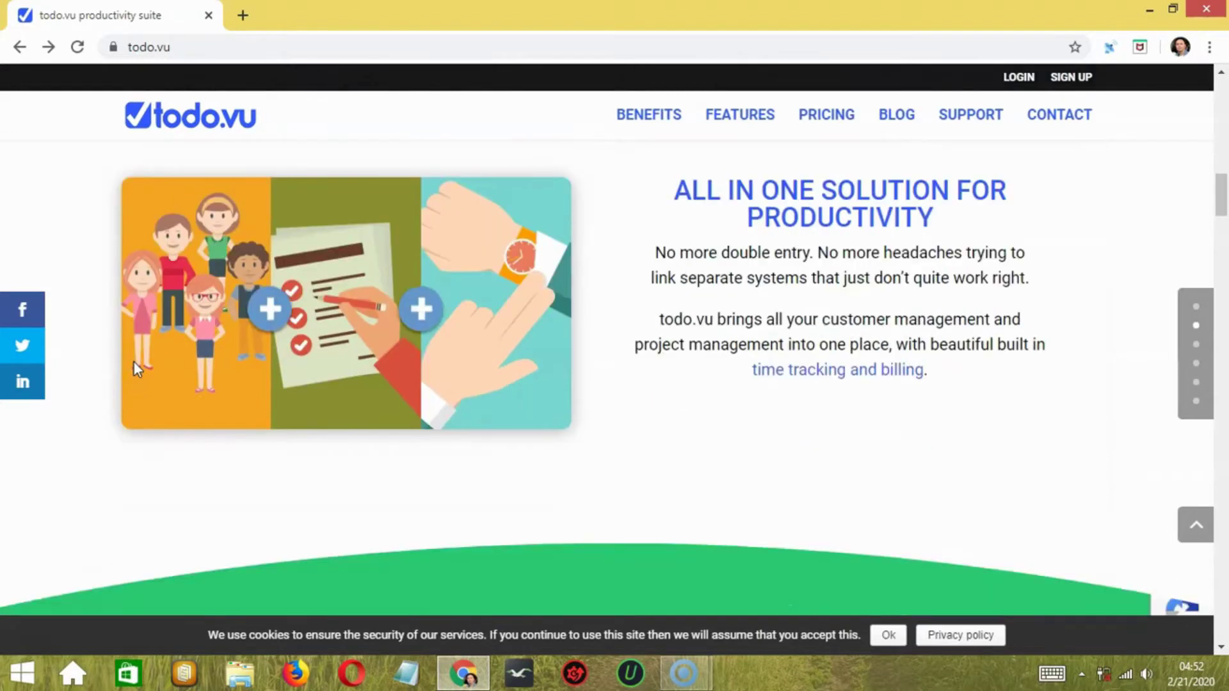
{"action": "scroll", "coordinate": [133, 362], "scroll_direction": "down", "scroll_amount": 4}
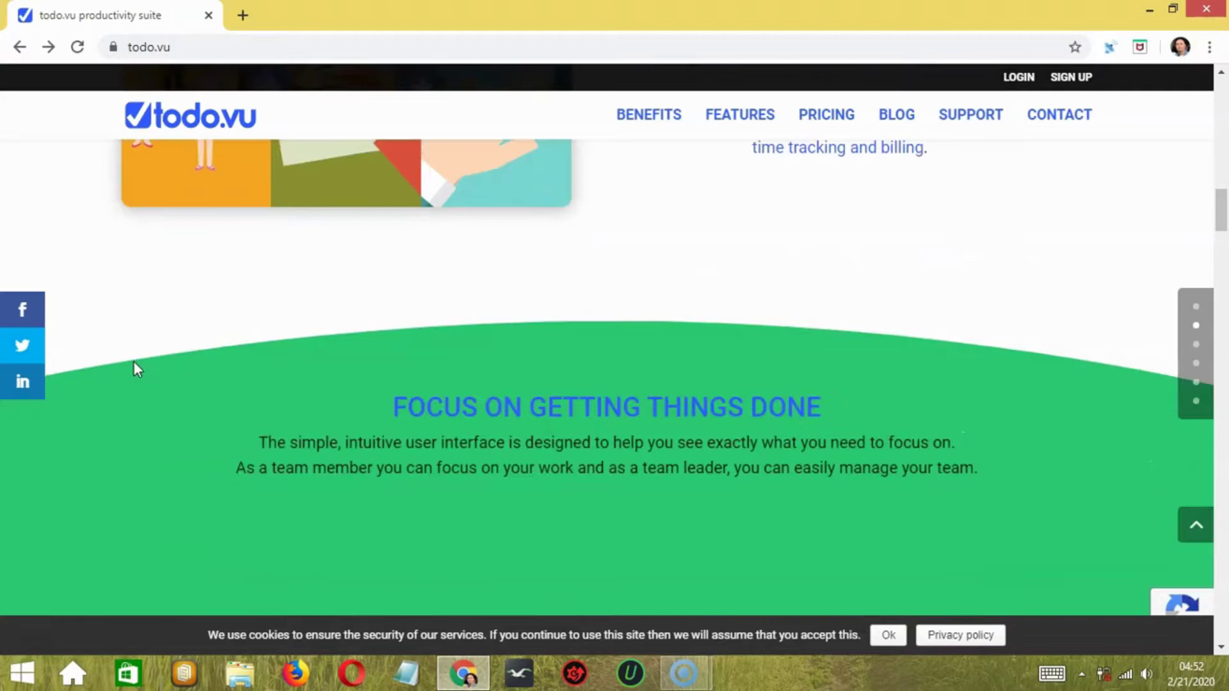
{"action": "scroll", "coordinate": [133, 361], "scroll_direction": "down", "scroll_amount": 2}
{"action": "scroll", "coordinate": [133, 361], "scroll_direction": "down", "scroll_amount": 7}
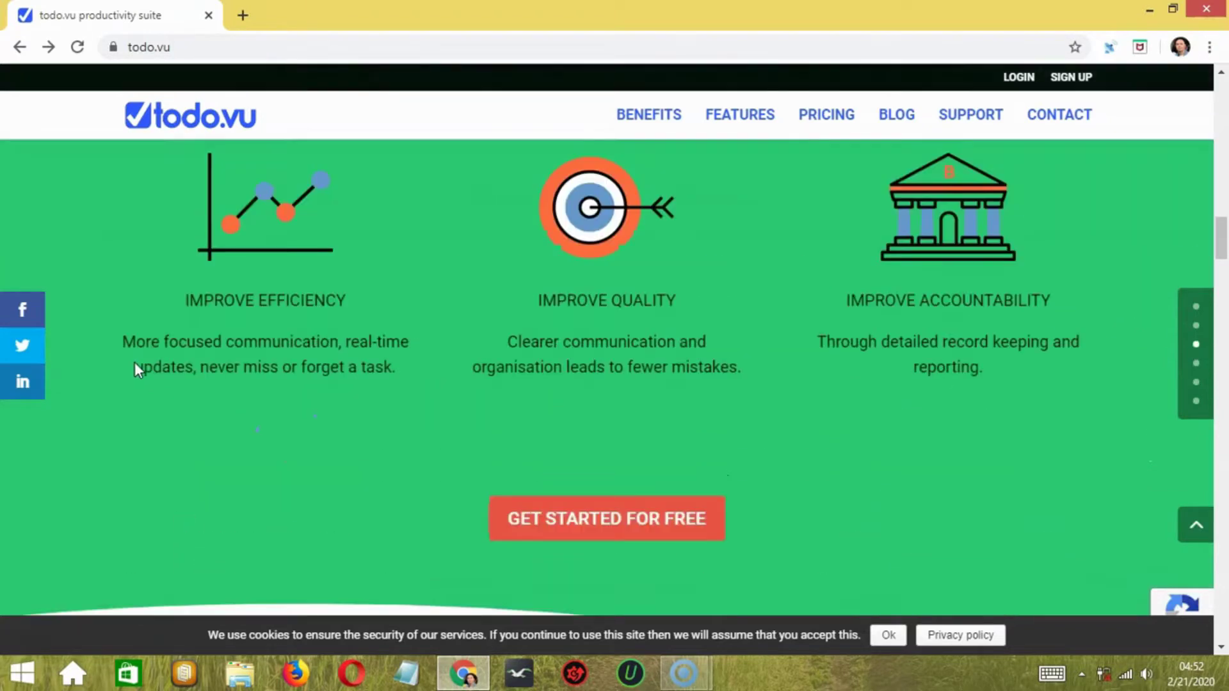
{"action": "scroll", "coordinate": [136, 364], "scroll_direction": "down", "scroll_amount": 2}
{"action": "scroll", "coordinate": [136, 364], "scroll_direction": "down", "scroll_amount": 1}
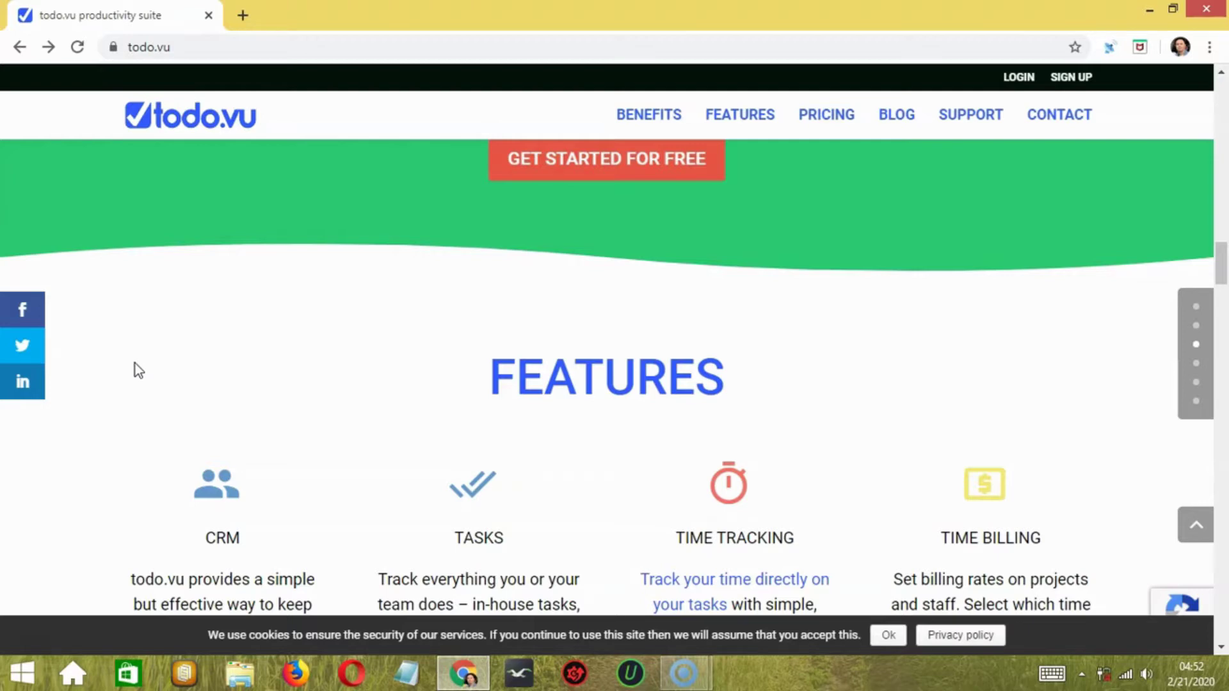
Browse the feature cards down to Drag and Drop Files, then scroll back up.
{"action": "scroll", "coordinate": [136, 363], "scroll_direction": "down", "scroll_amount": 2}
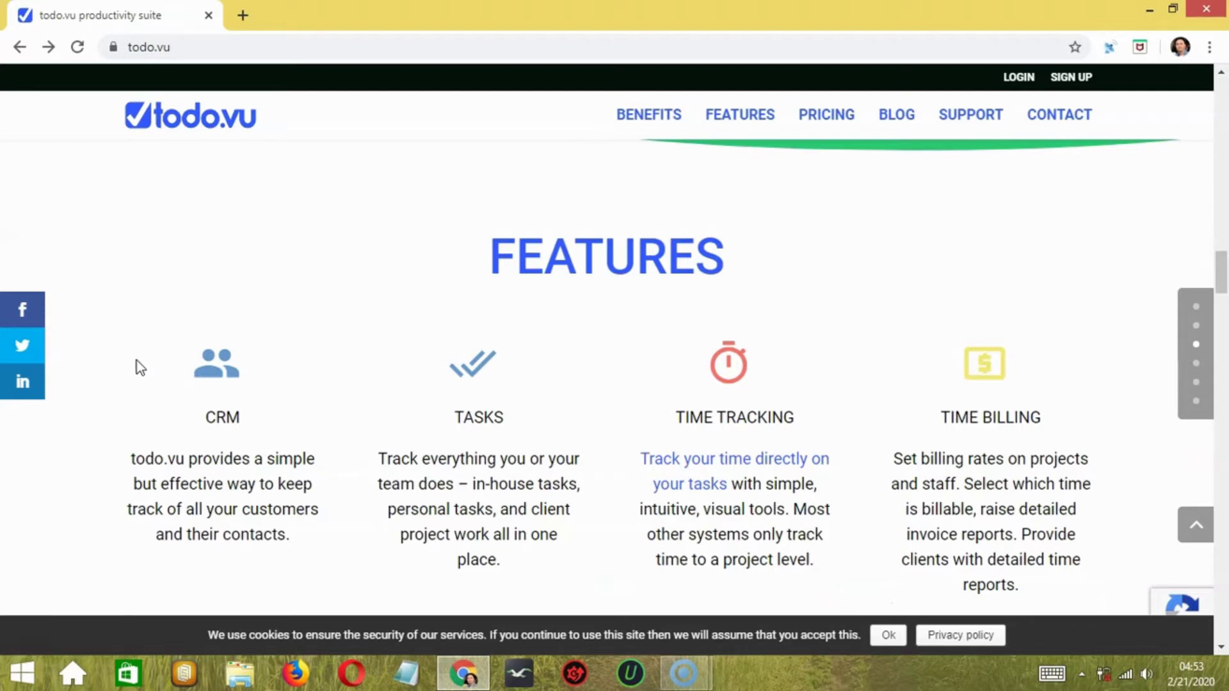
{"action": "left_click", "coordinate": [139, 350]}
{"action": "scroll", "coordinate": [144, 356], "scroll_direction": "down", "scroll_amount": 5}
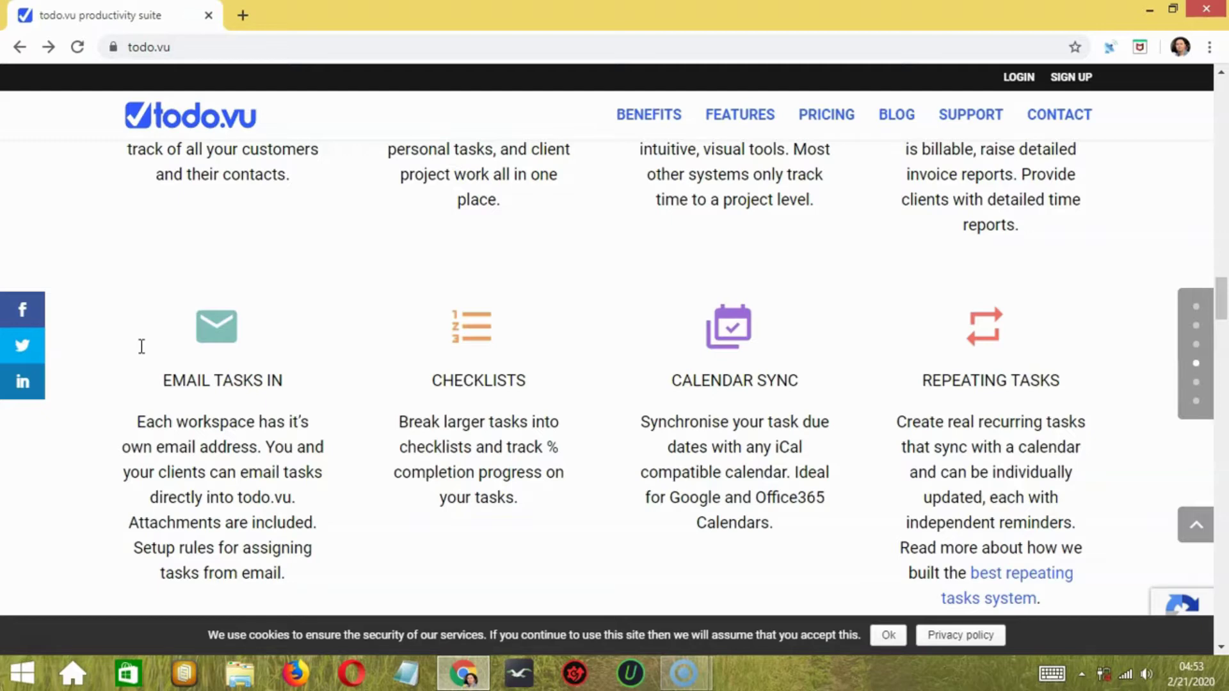
{"action": "scroll", "coordinate": [142, 346], "scroll_direction": "down", "scroll_amount": 5}
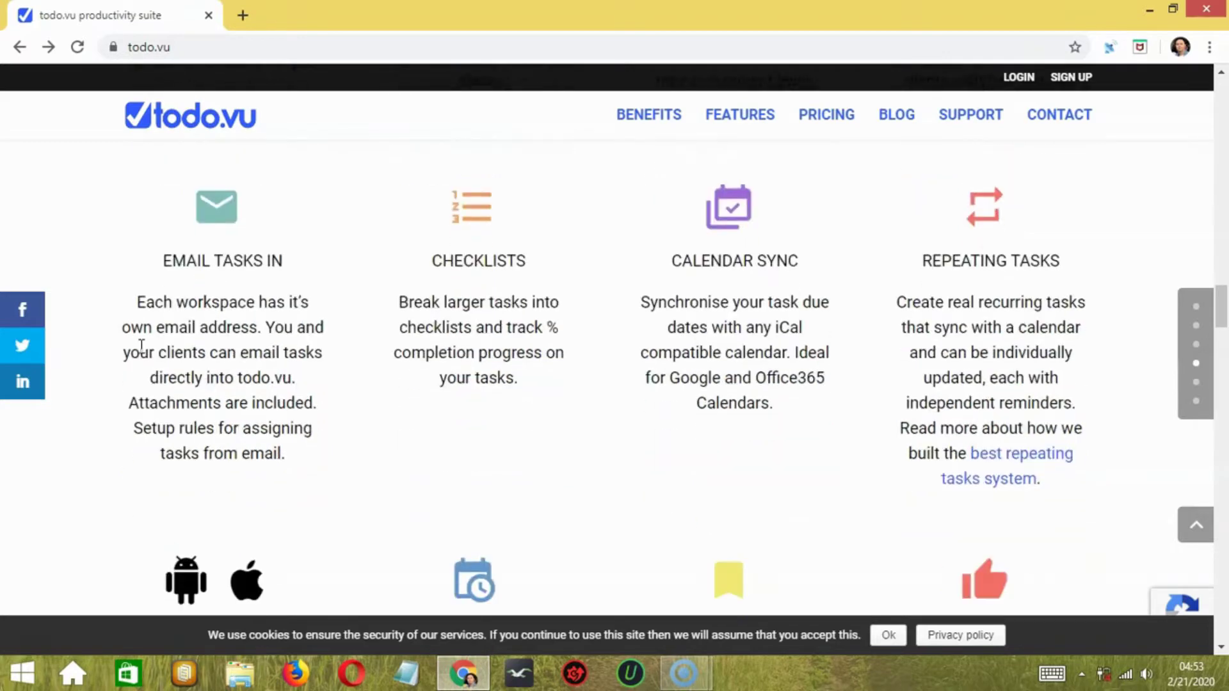
{"action": "scroll", "coordinate": [144, 354], "scroll_direction": "down", "scroll_amount": 2}
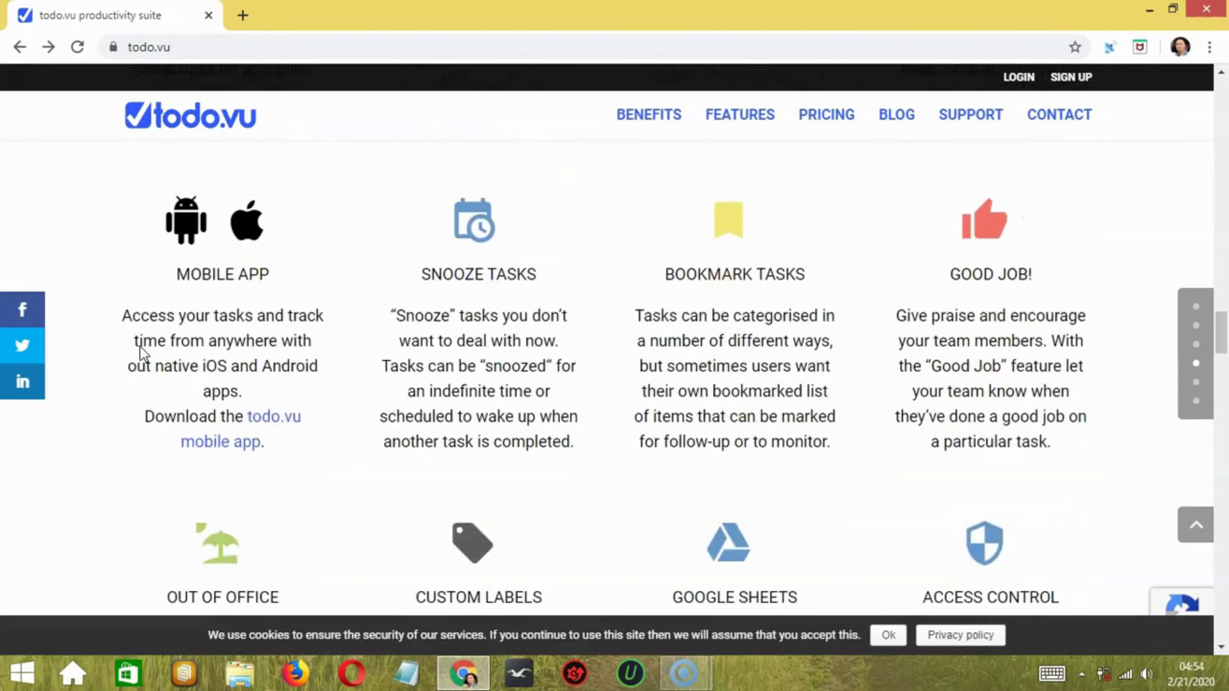
{"action": "scroll", "coordinate": [142, 347], "scroll_direction": "down", "scroll_amount": 2}
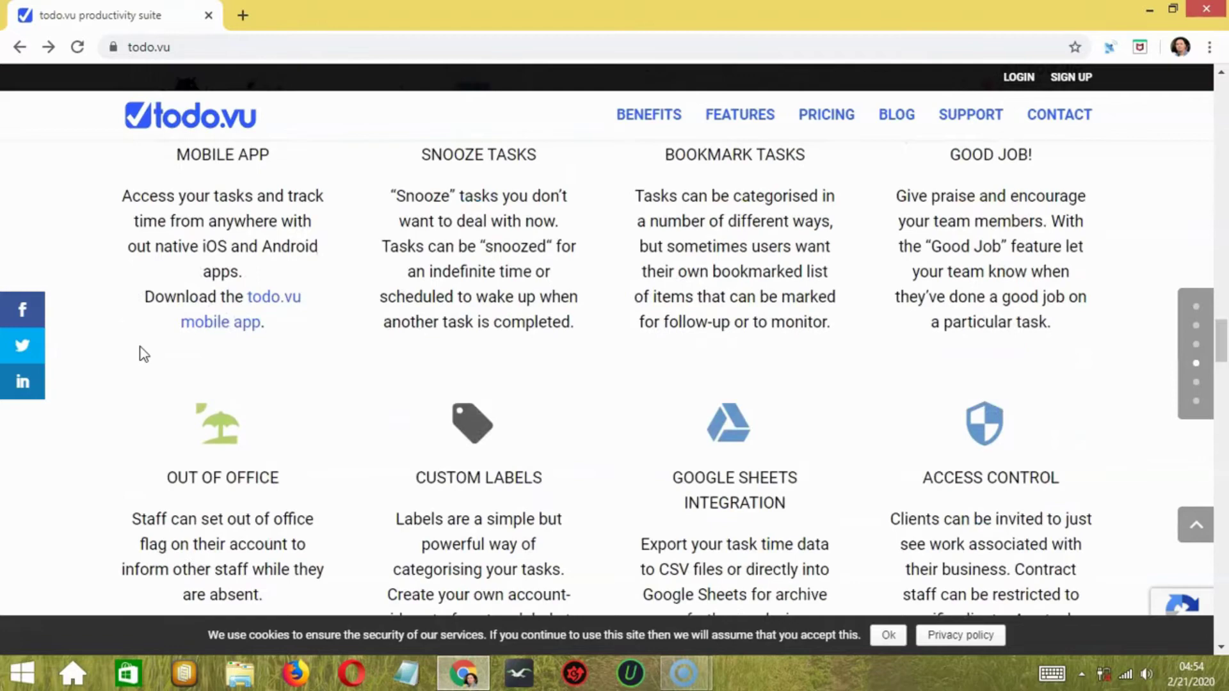
{"action": "scroll", "coordinate": [140, 346], "scroll_direction": "down", "scroll_amount": 7}
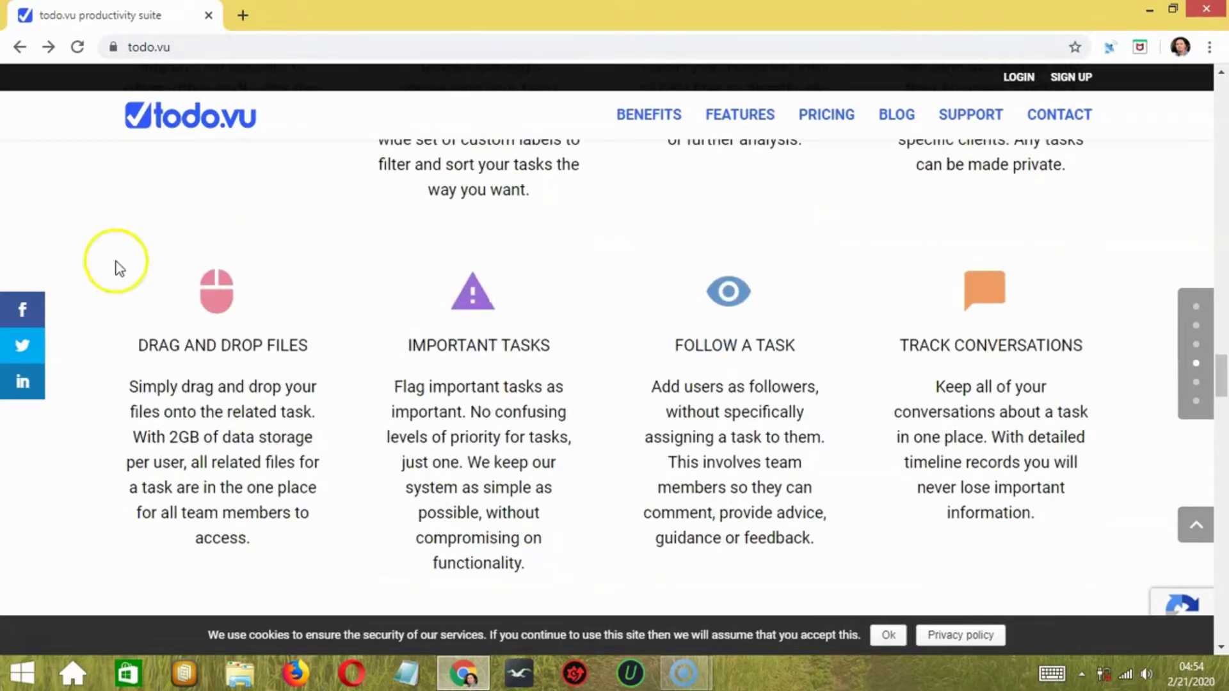
{"action": "scroll", "coordinate": [115, 267], "scroll_direction": "up", "scroll_amount": 12}
{"action": "scroll", "coordinate": [115, 268], "scroll_direction": "up", "scroll_amount": 15}
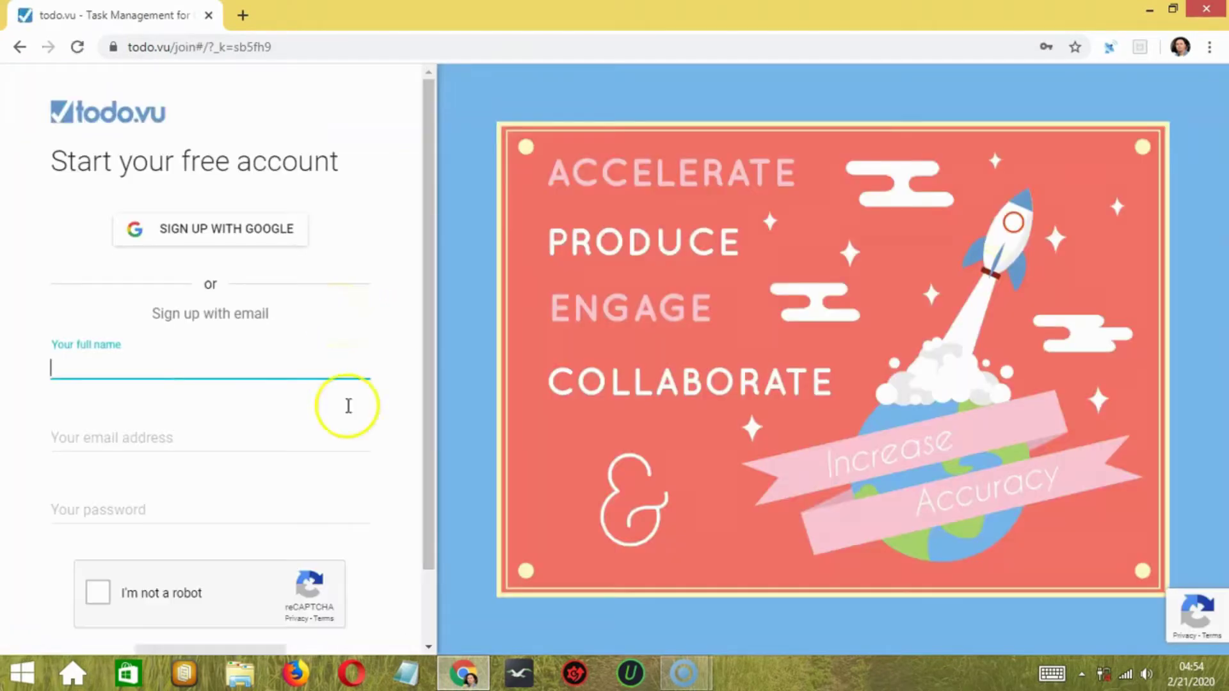
Leave the free sign-up form, return to the homepage and log in with the saved credentials.
{"action": "left_click", "coordinate": [296, 393]}
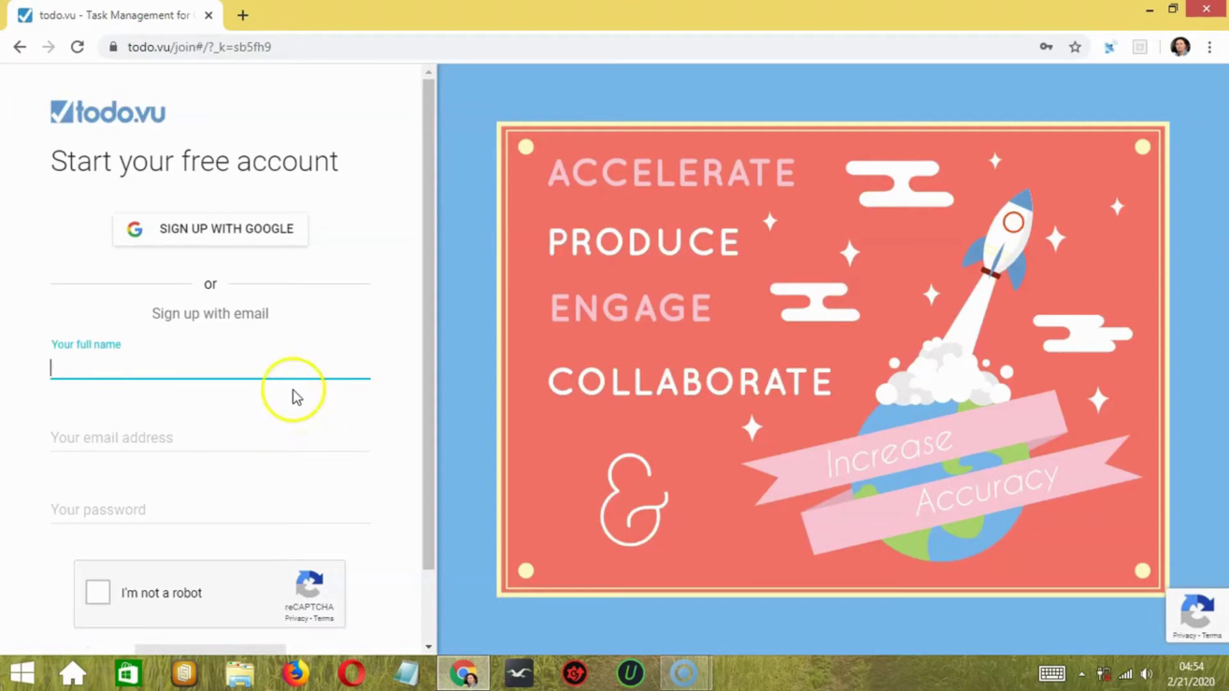
{"action": "left_click", "coordinate": [20, 49]}
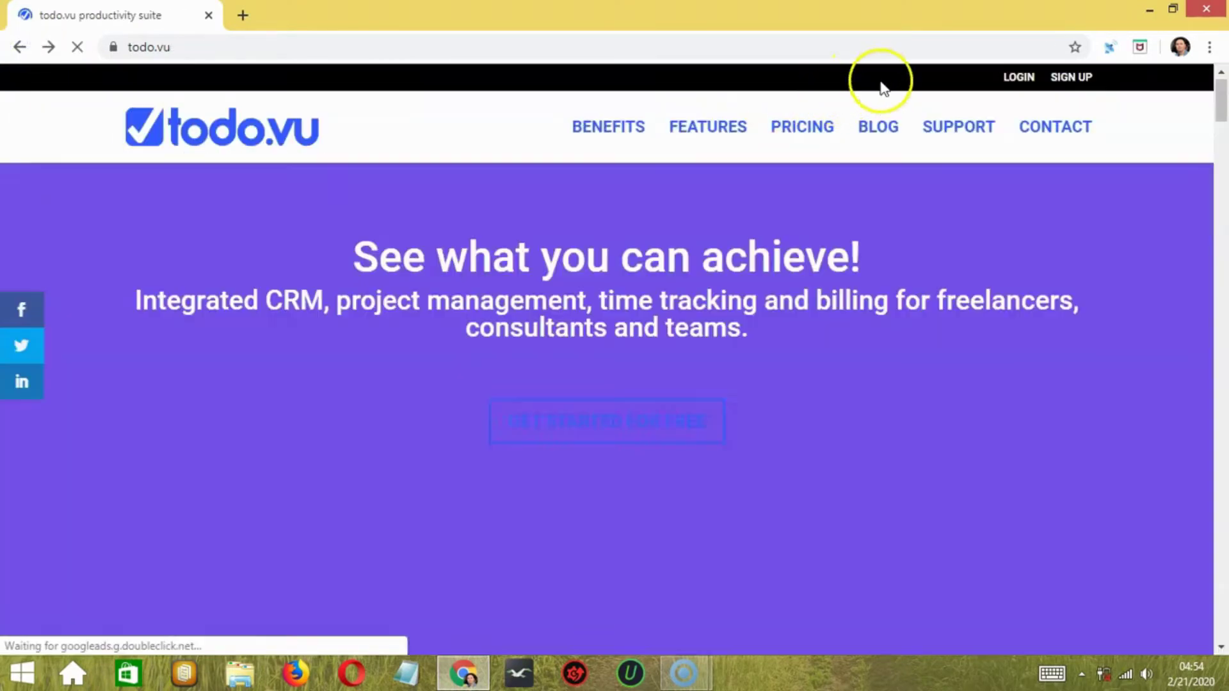
{"action": "left_click", "coordinate": [1025, 82]}
{"action": "left_click", "coordinate": [637, 360]}
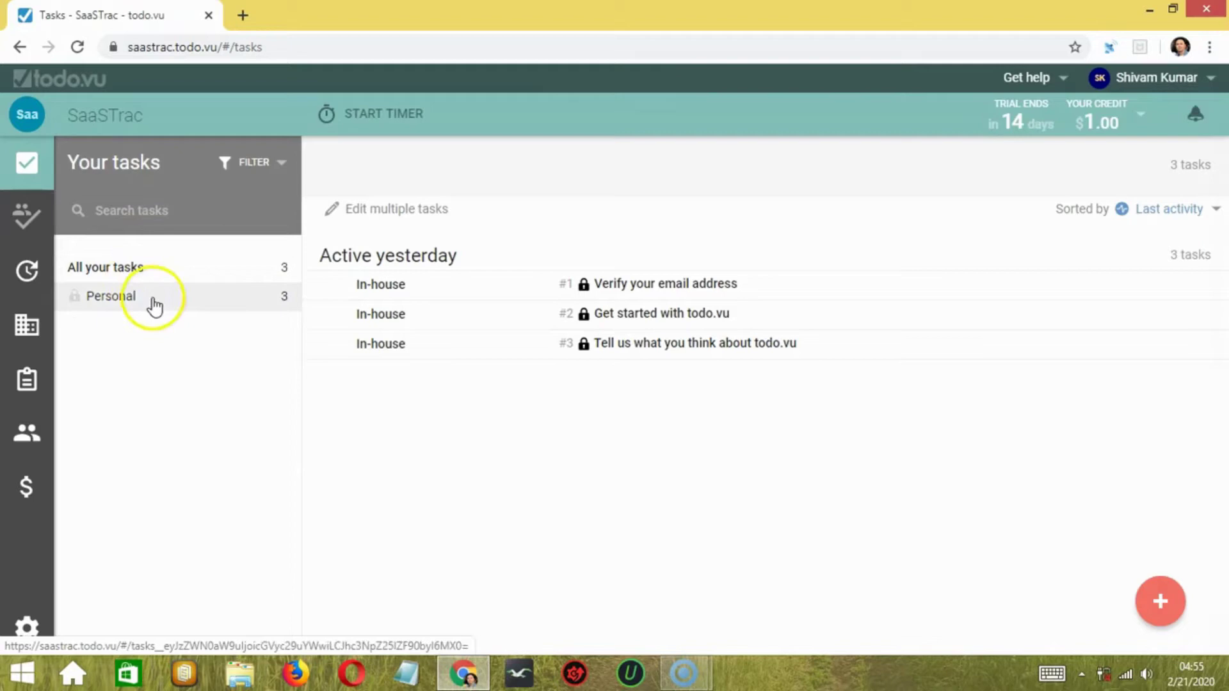
Show All your tasks, then filter the list down to the Personal tasks.
{"action": "left_click", "coordinate": [182, 279]}
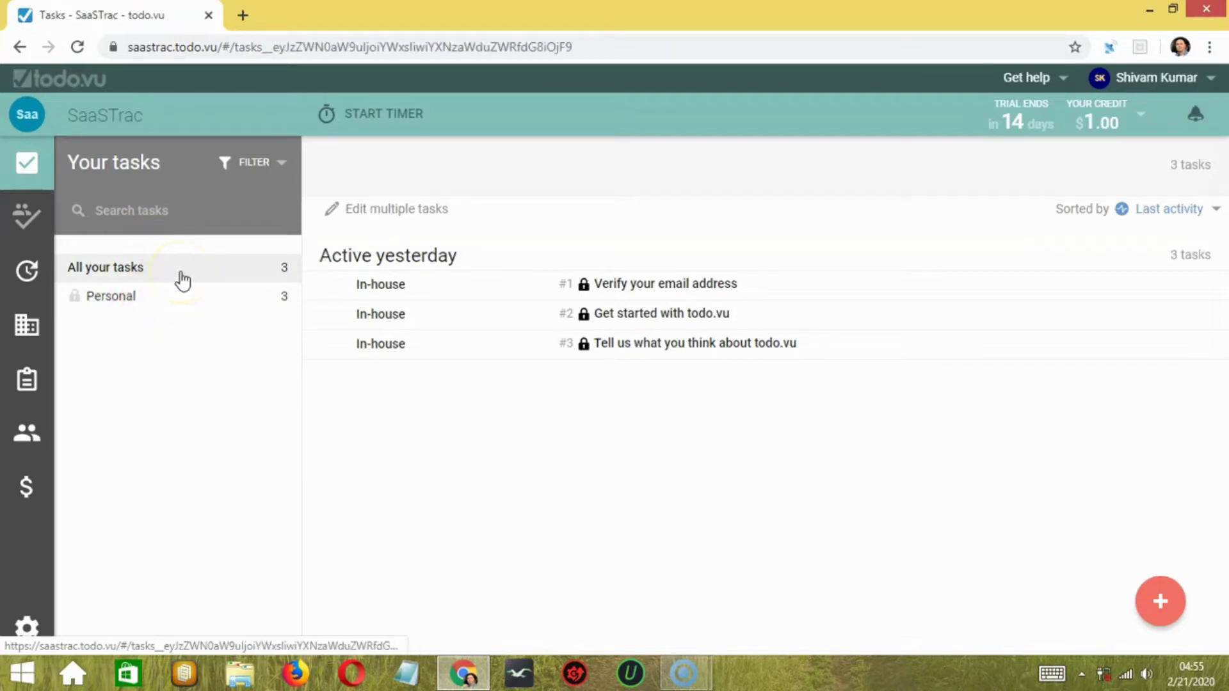
{"action": "left_click", "coordinate": [226, 309]}
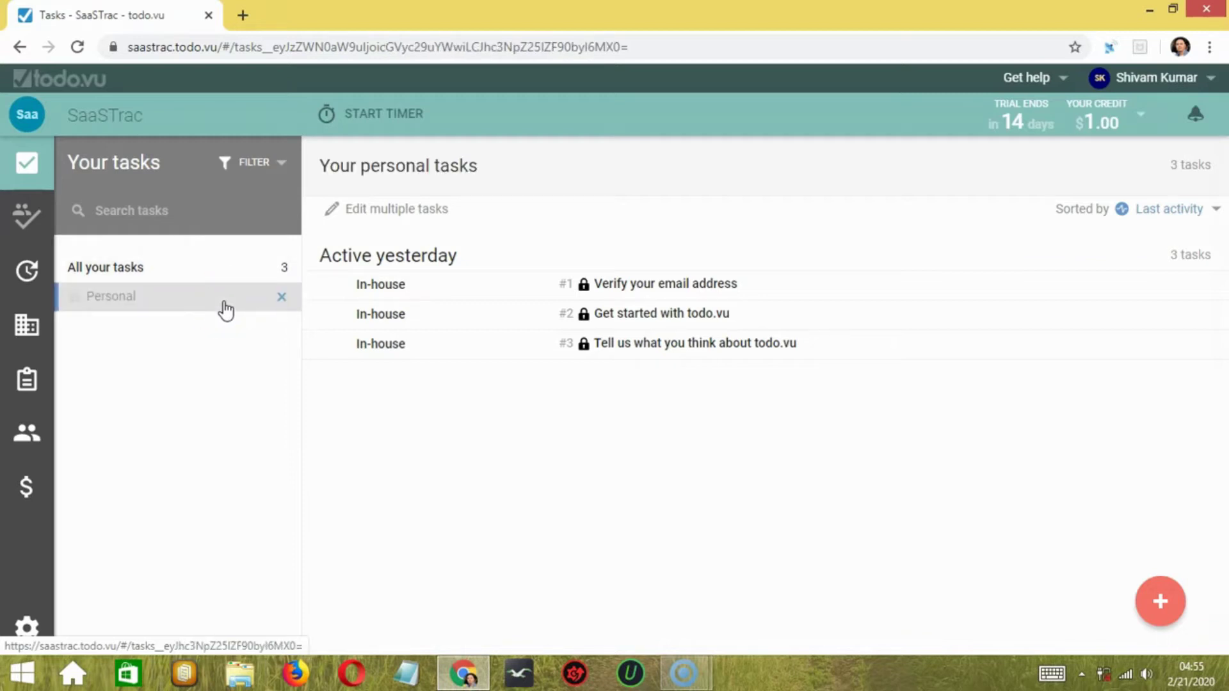
{"action": "left_click", "coordinate": [211, 299]}
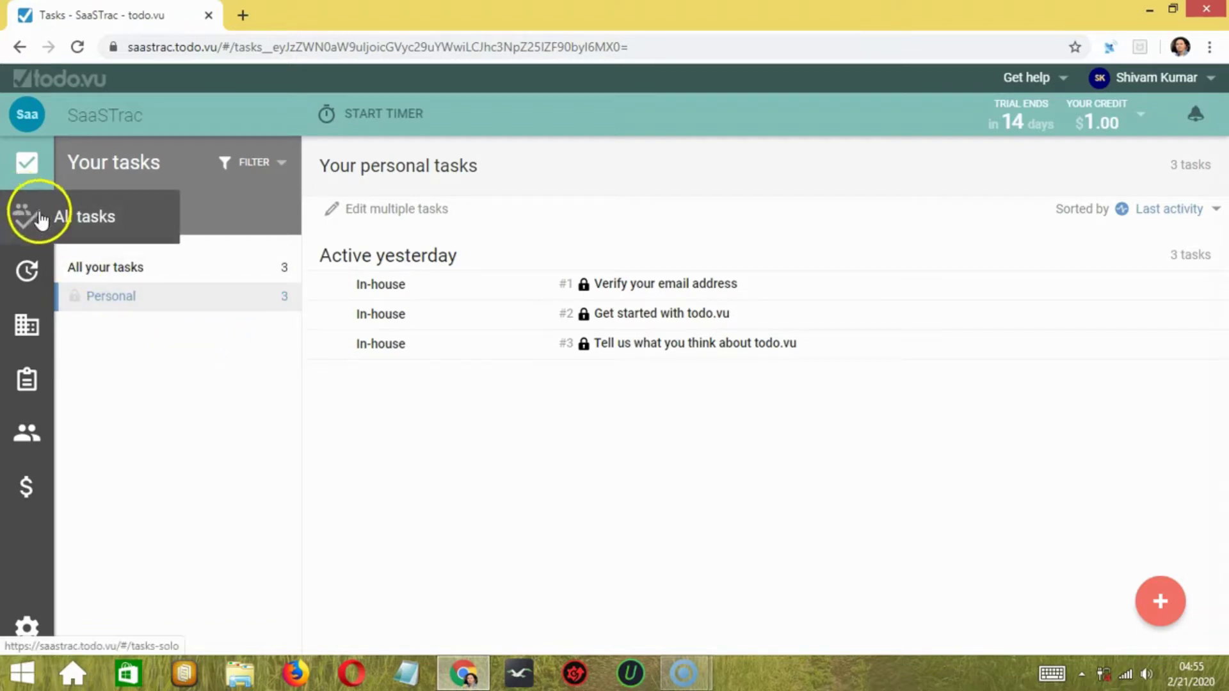
Open the team's All tasks view, showing the empty 'See your team's tasks here' notice.
{"action": "left_click", "coordinate": [90, 224]}
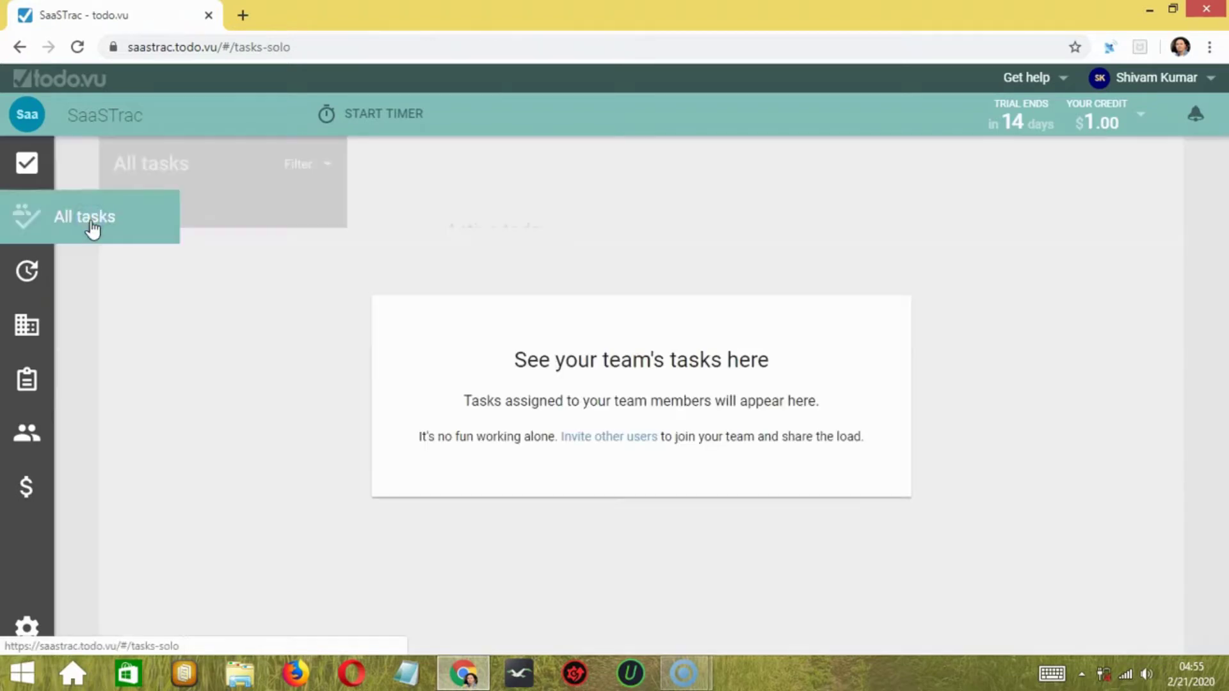
{"action": "left_click", "coordinate": [196, 321]}
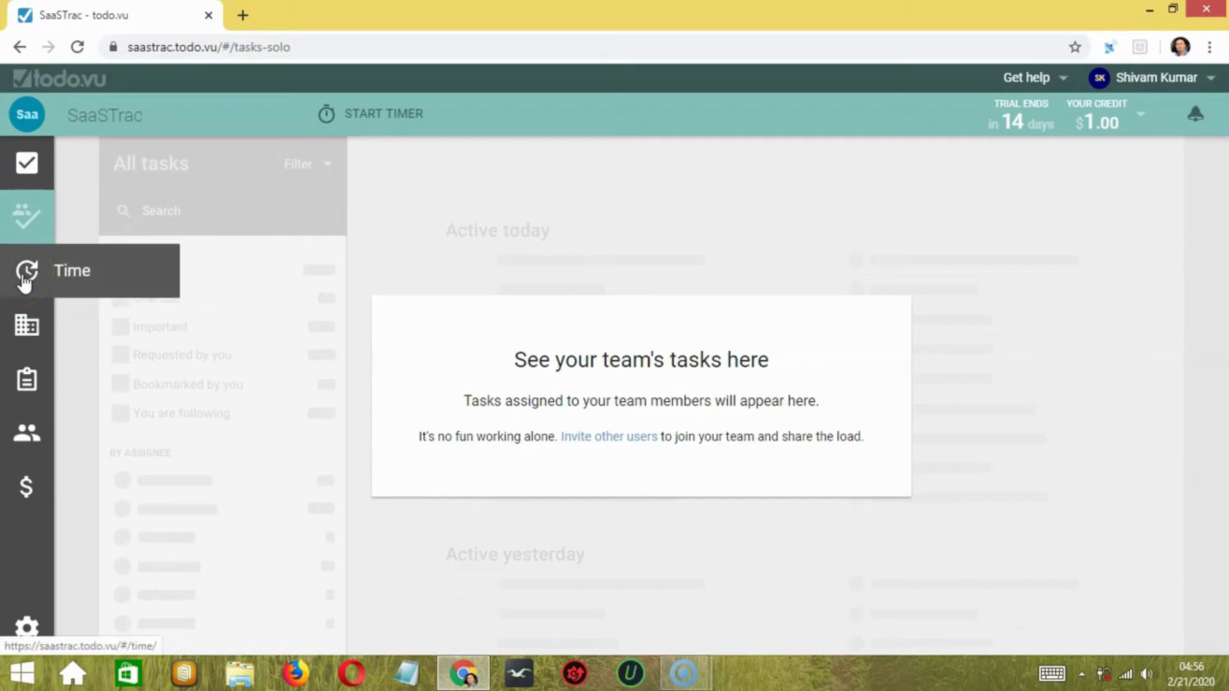
Pass through the time tracking page, then open Clients listing In-house with 3 to-dos.
{"action": "left_click", "coordinate": [24, 275]}
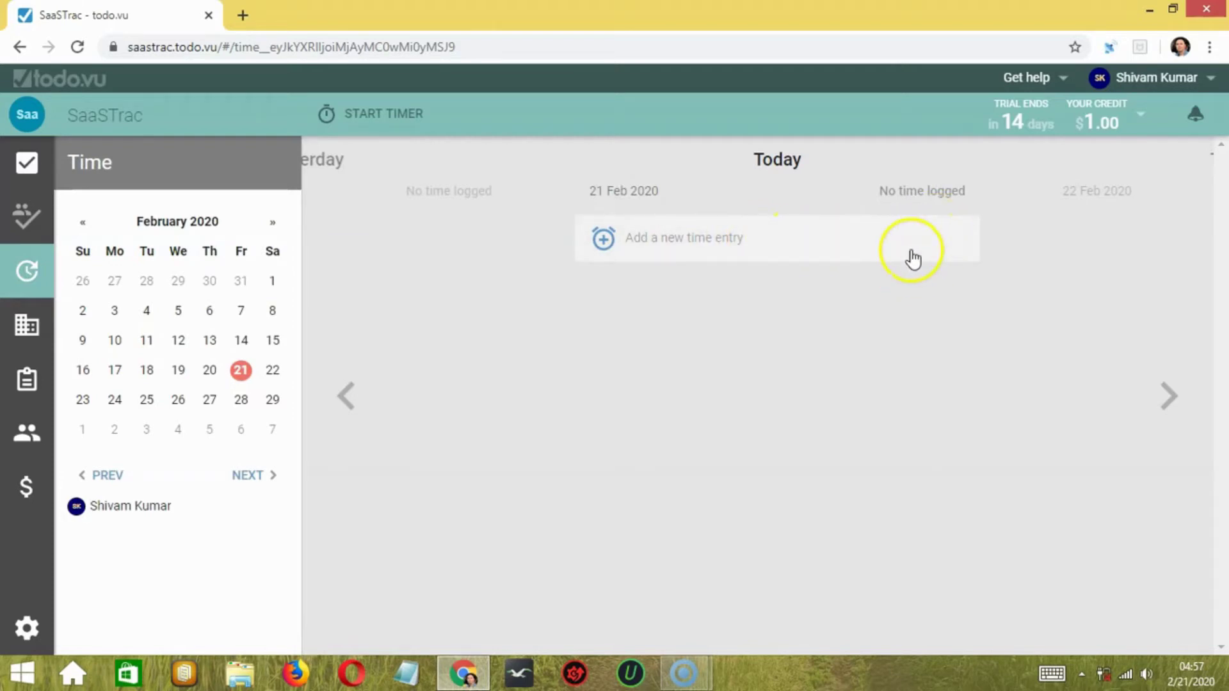
{"action": "left_click", "coordinate": [35, 346]}
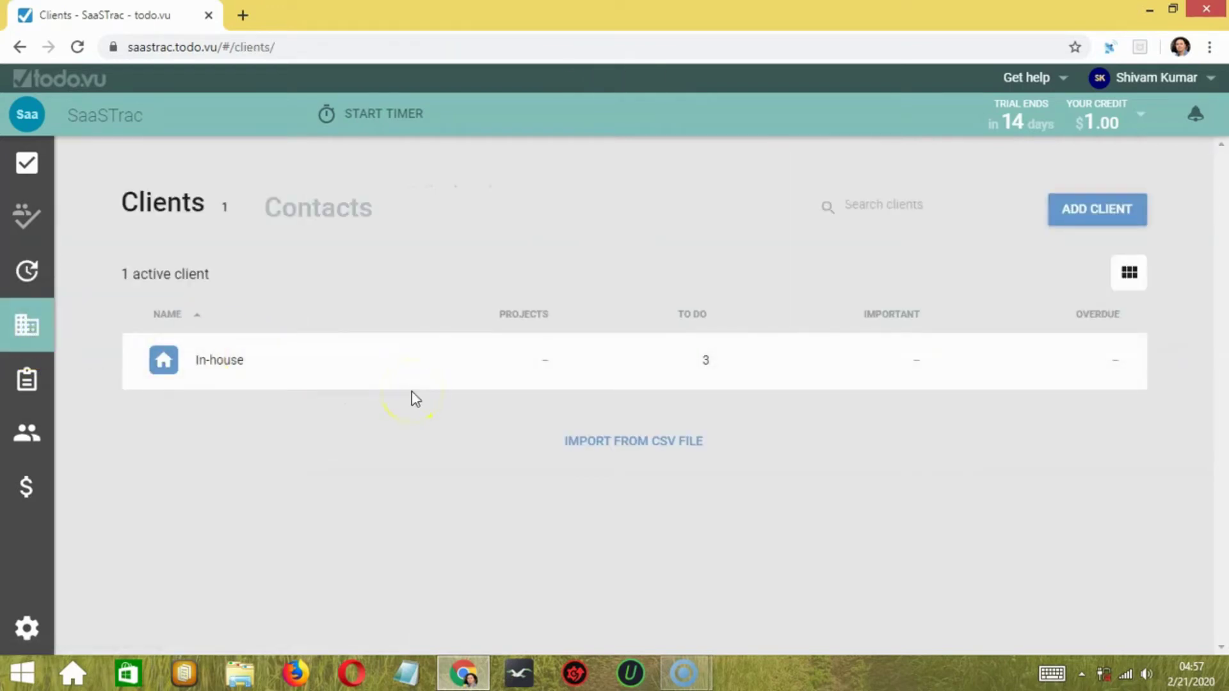
View the empty Projects page, then the Team page with its one active member.
{"action": "left_click", "coordinate": [26, 376]}
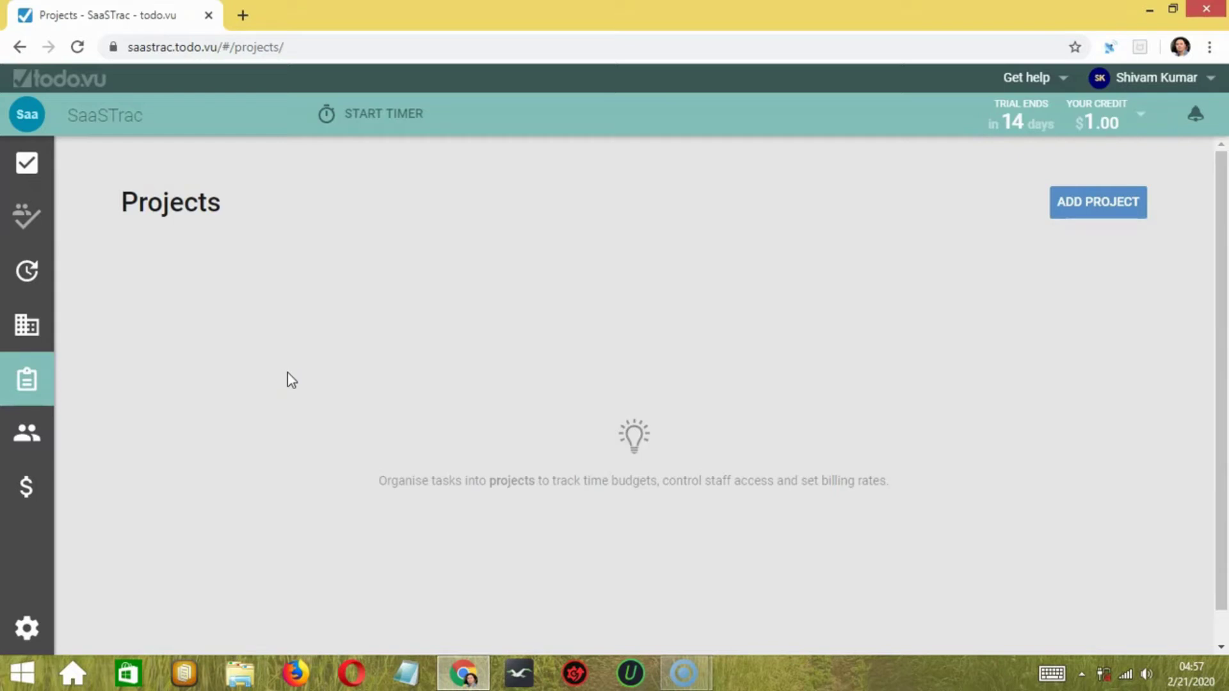
{"action": "left_click", "coordinate": [37, 442]}
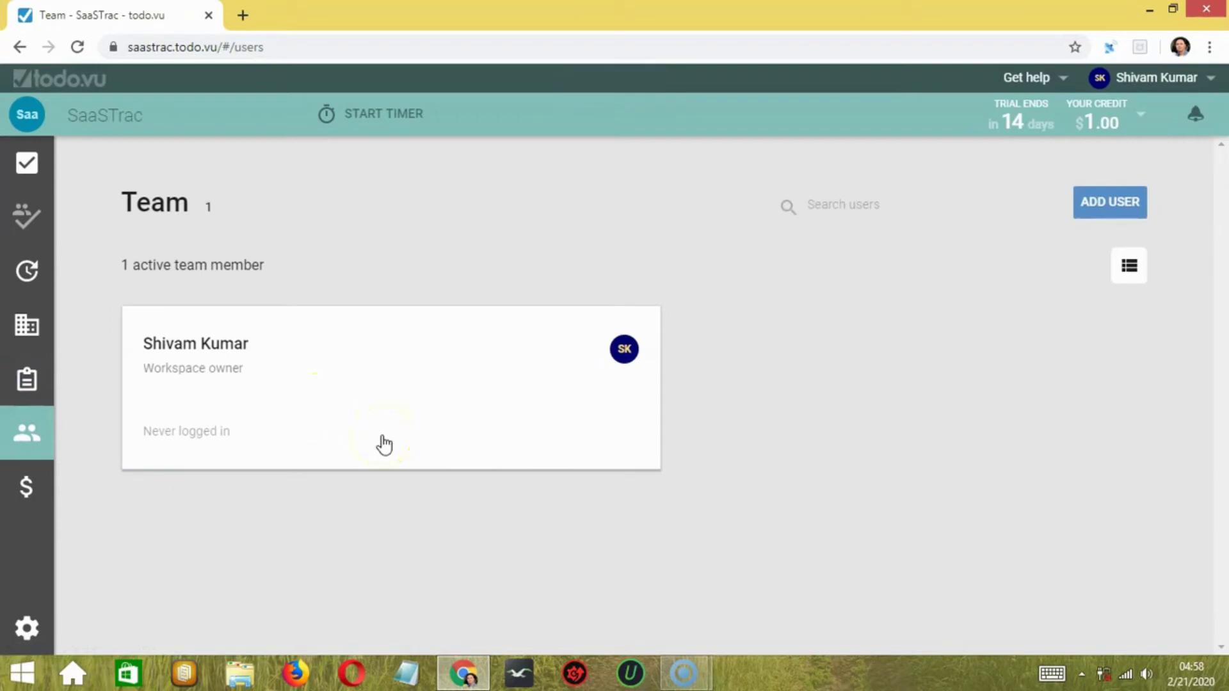
Open the Billing section, which shows no unbilled time.
{"action": "left_click", "coordinate": [25, 485]}
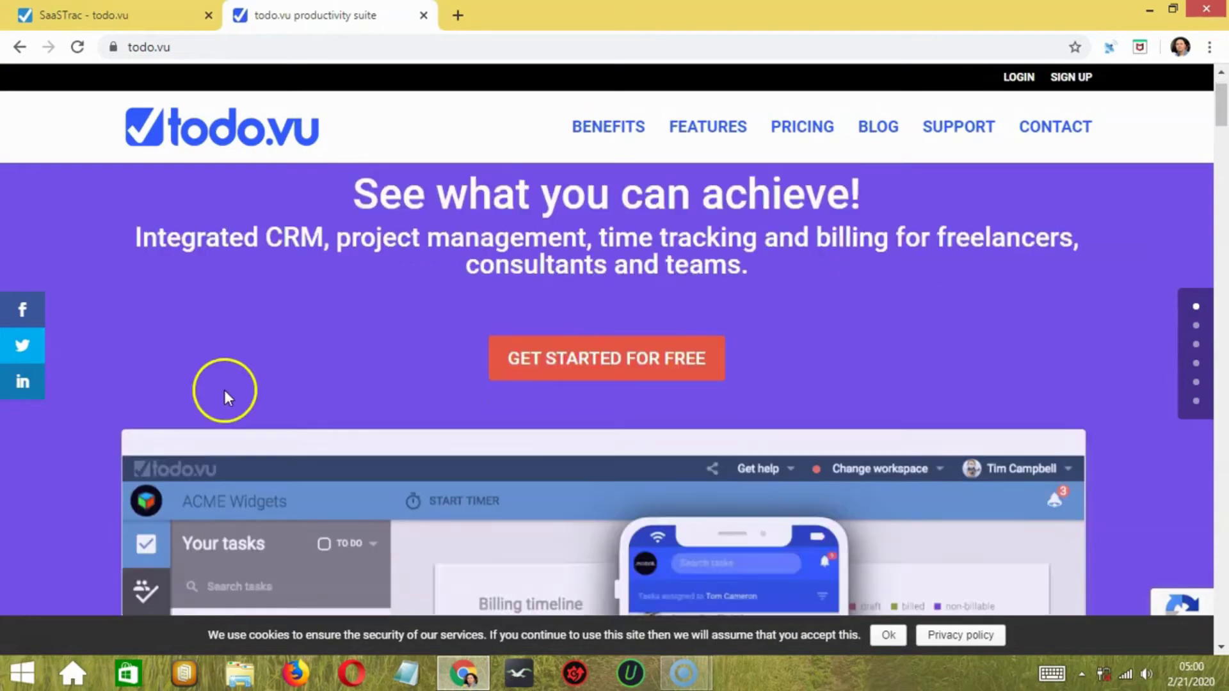
Scroll down to the pricing cards: Solo Free $0, Team Premium $5, Business Time $9 per user/month.
{"action": "scroll", "coordinate": [224, 390], "scroll_direction": "down", "scroll_amount": 10}
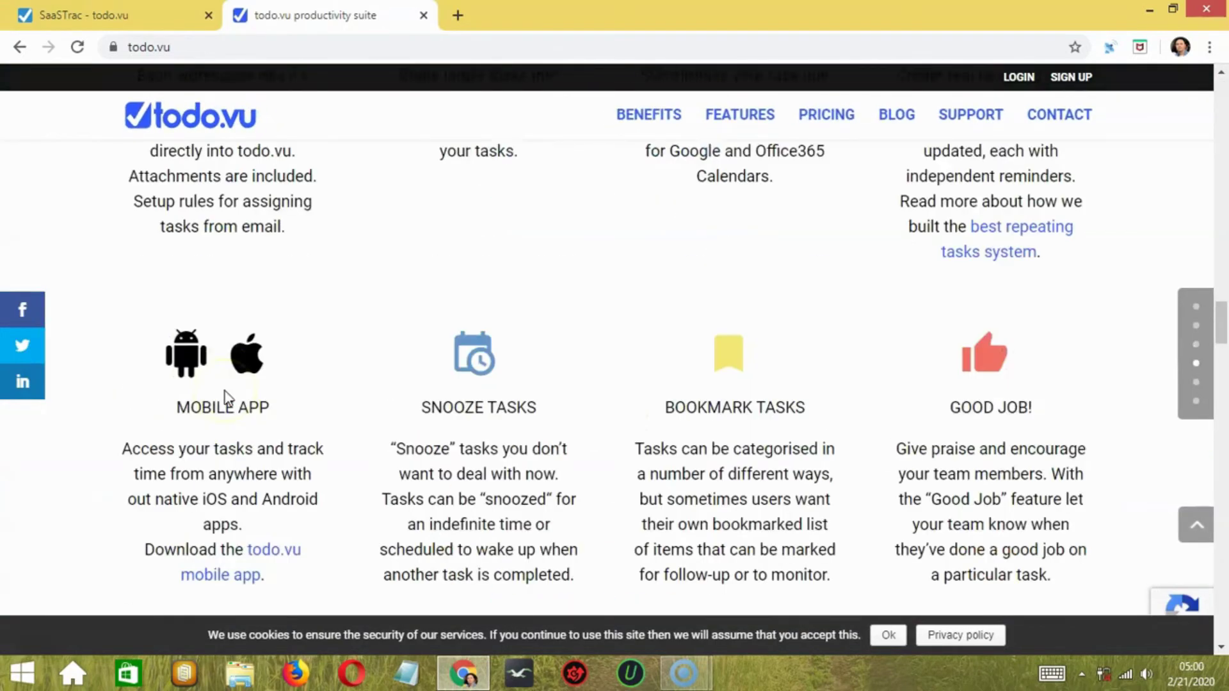
{"action": "scroll", "coordinate": [225, 398], "scroll_direction": "down", "scroll_amount": 8}
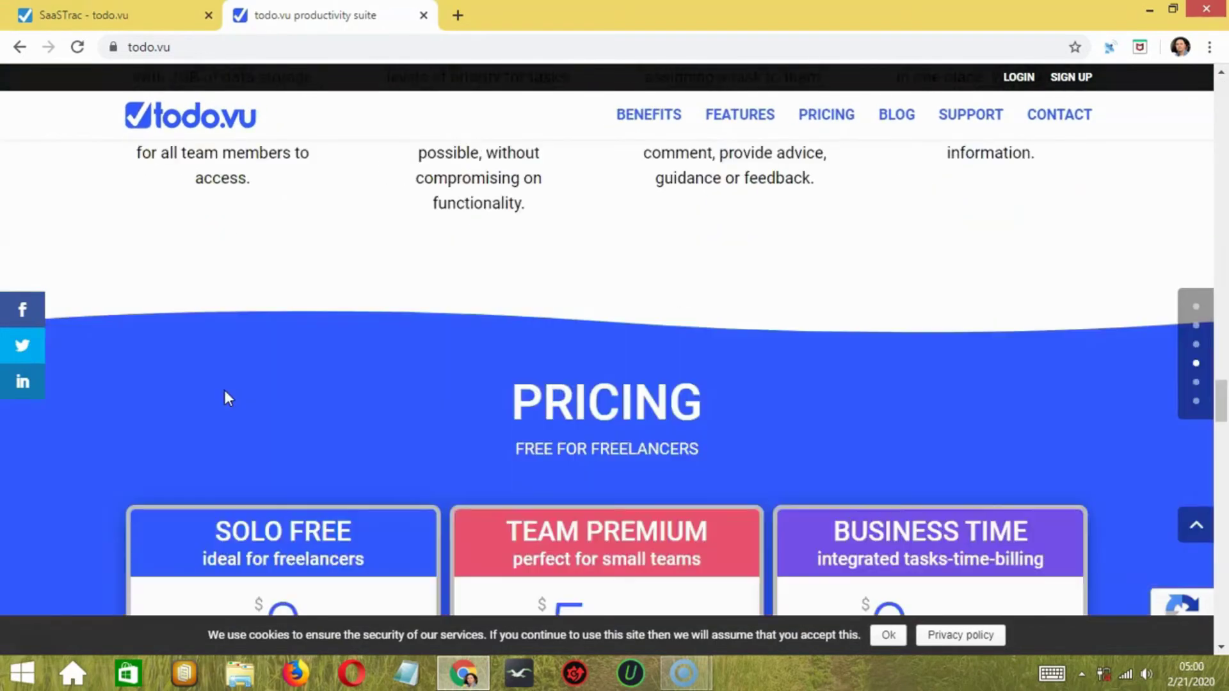
{"action": "scroll", "coordinate": [223, 392], "scroll_direction": "down", "scroll_amount": 4}
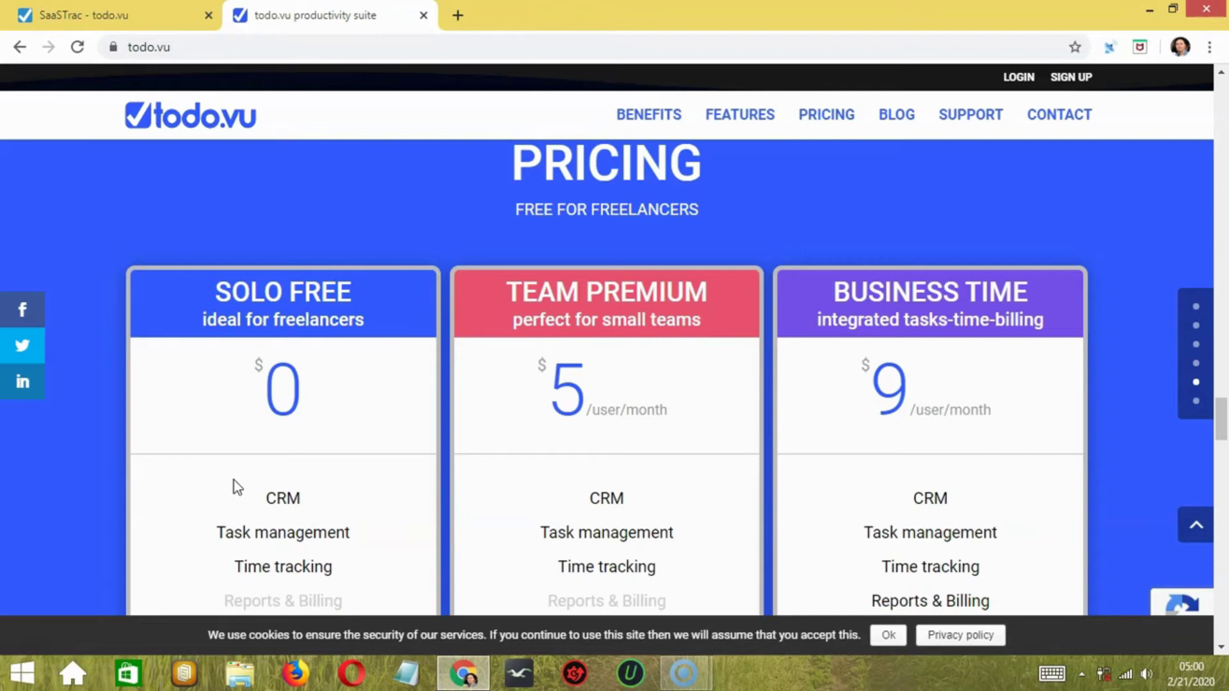
{"action": "scroll", "coordinate": [233, 480], "scroll_direction": "down", "scroll_amount": 2}
{"action": "scroll", "coordinate": [234, 479], "scroll_direction": "down", "scroll_amount": 2}
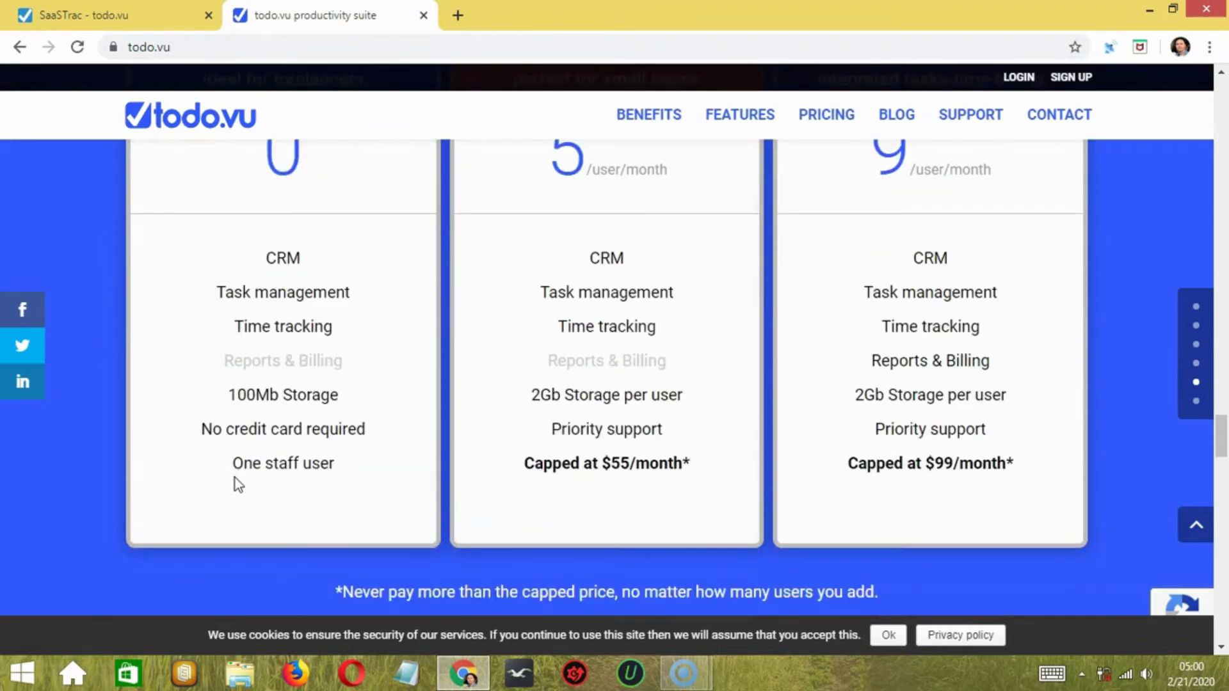
{"action": "scroll", "coordinate": [235, 477], "scroll_direction": "up", "scroll_amount": 2}
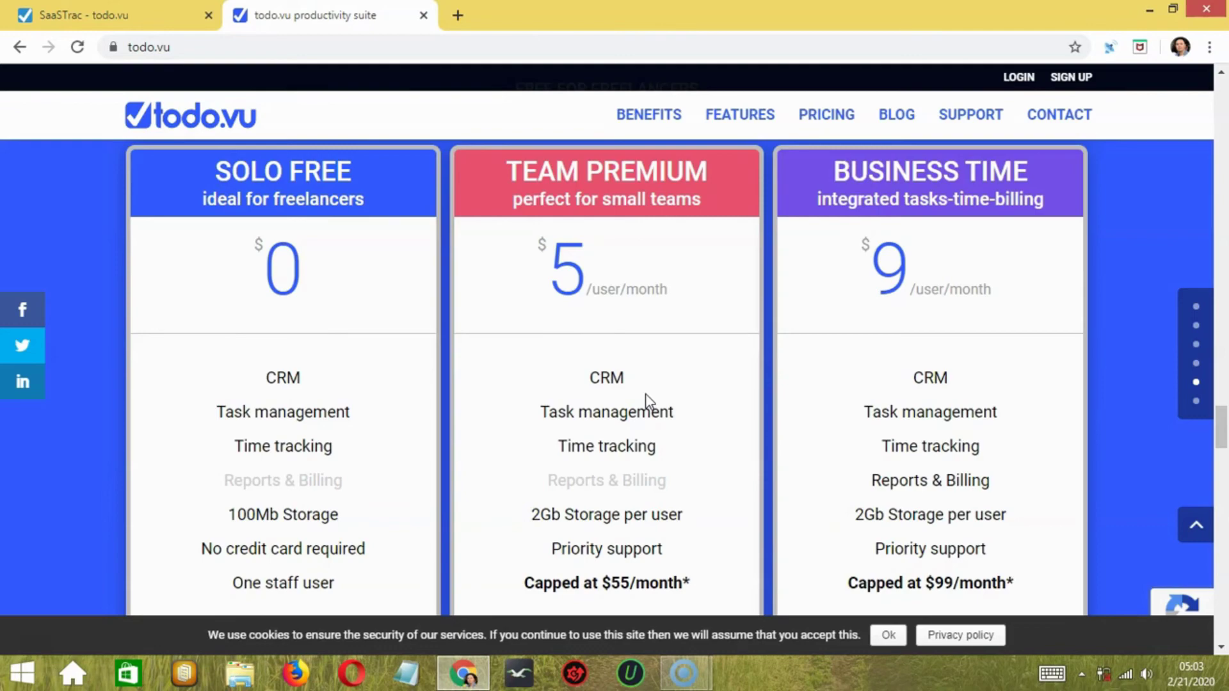
{"action": "scroll", "coordinate": [808, 360], "scroll_direction": "down", "scroll_amount": 10}
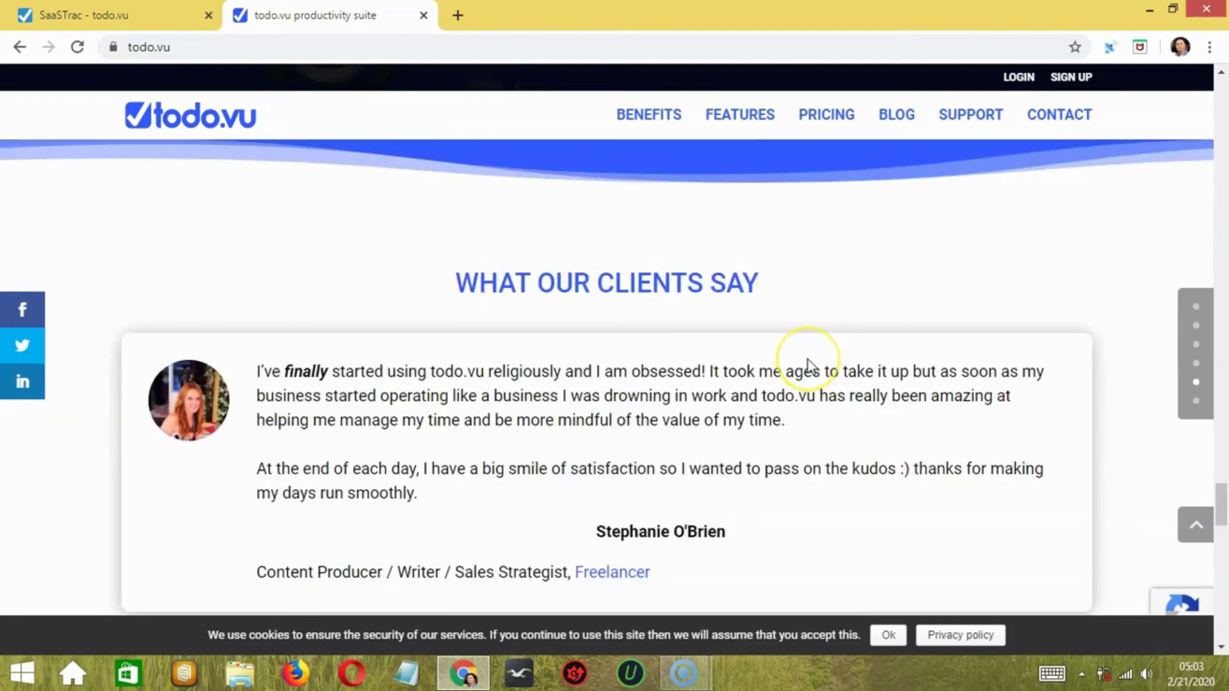
{"action": "scroll", "coordinate": [809, 359], "scroll_direction": "down", "scroll_amount": 10}
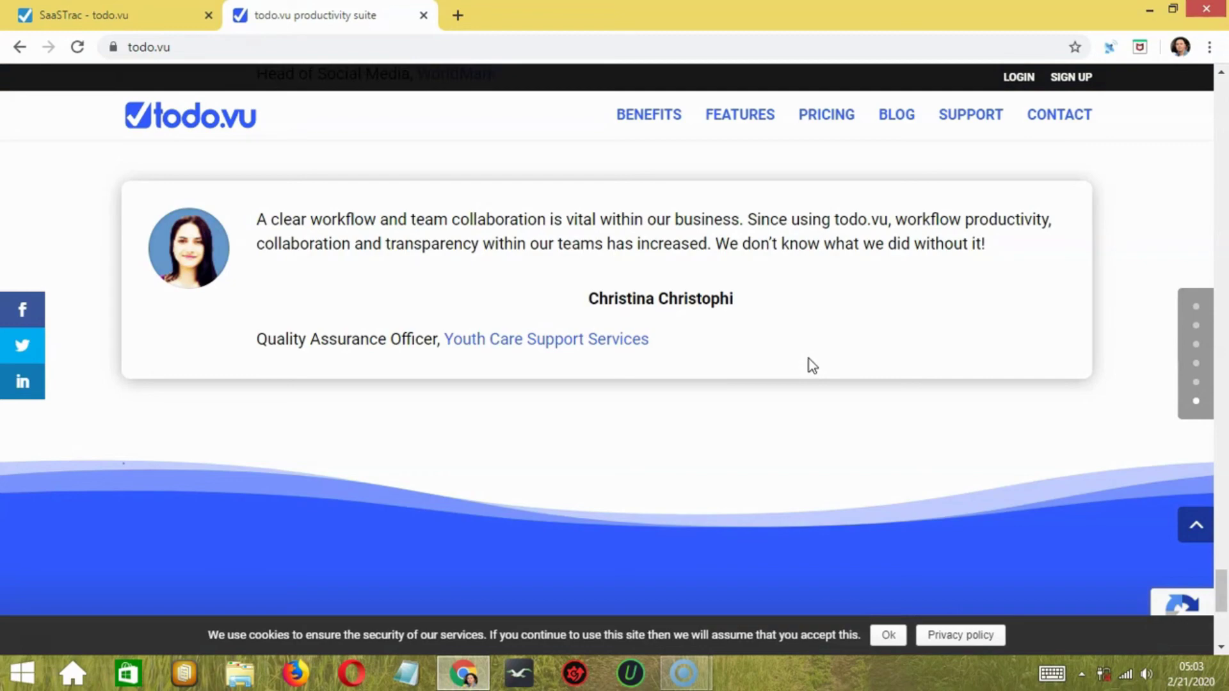
{"action": "scroll", "coordinate": [809, 359], "scroll_direction": "up", "scroll_amount": 10}
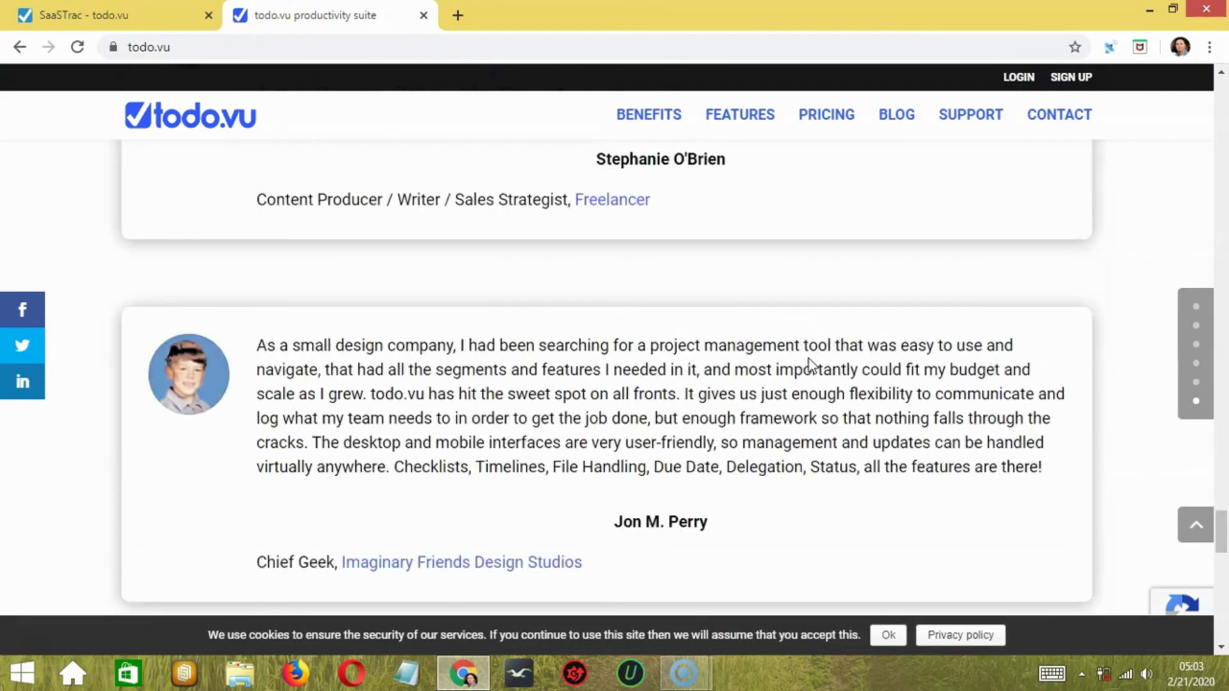
{"action": "scroll", "coordinate": [810, 358], "scroll_direction": "up", "scroll_amount": 10}
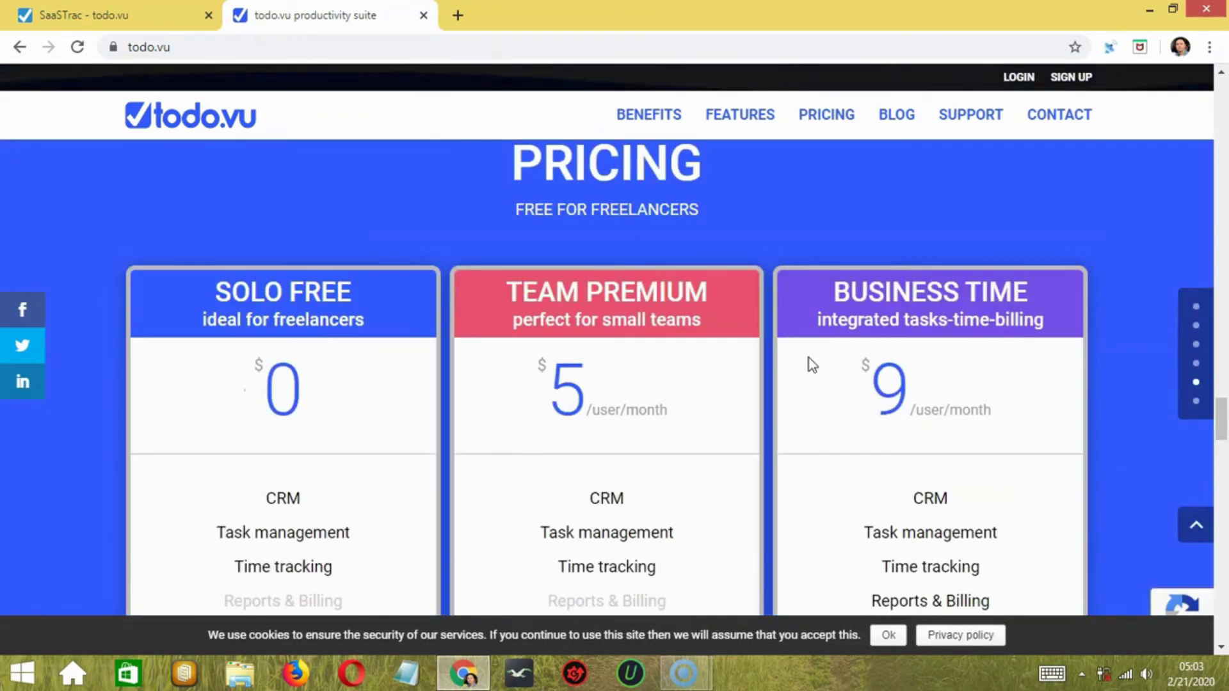
Scroll back up past the features list to the 'See what you can achieve!' hero banner.
{"action": "scroll", "coordinate": [809, 358], "scroll_direction": "up", "scroll_amount": 10}
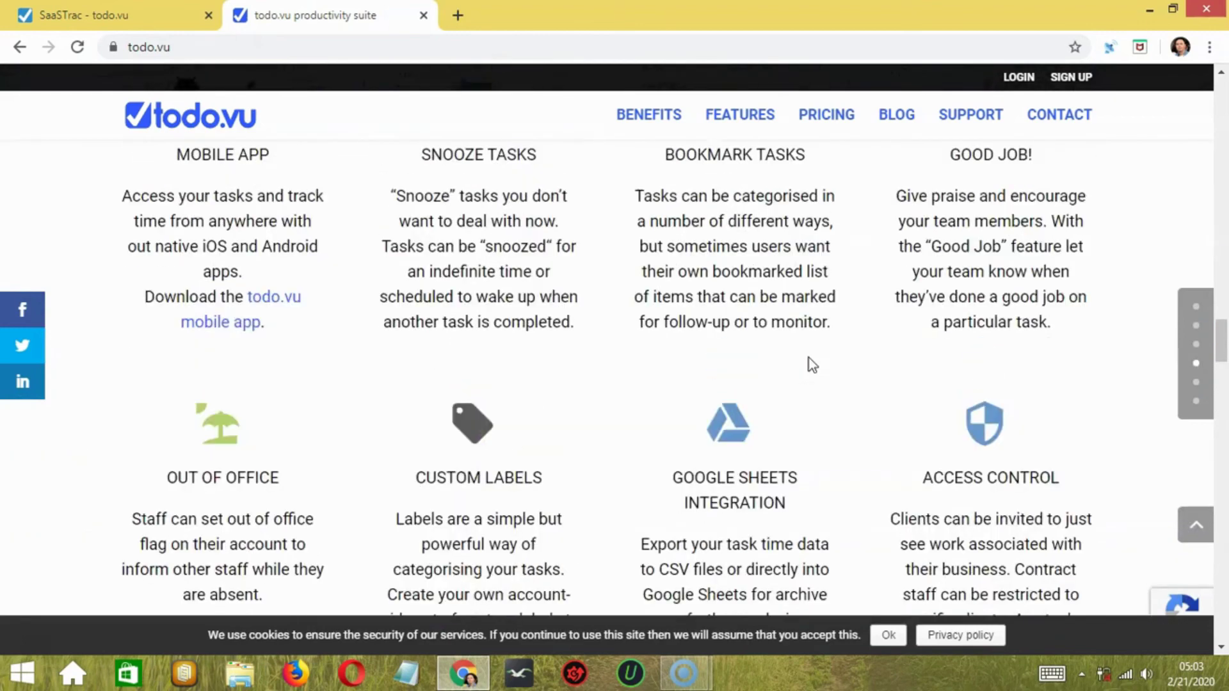
{"action": "scroll", "coordinate": [809, 359], "scroll_direction": "up", "scroll_amount": 5}
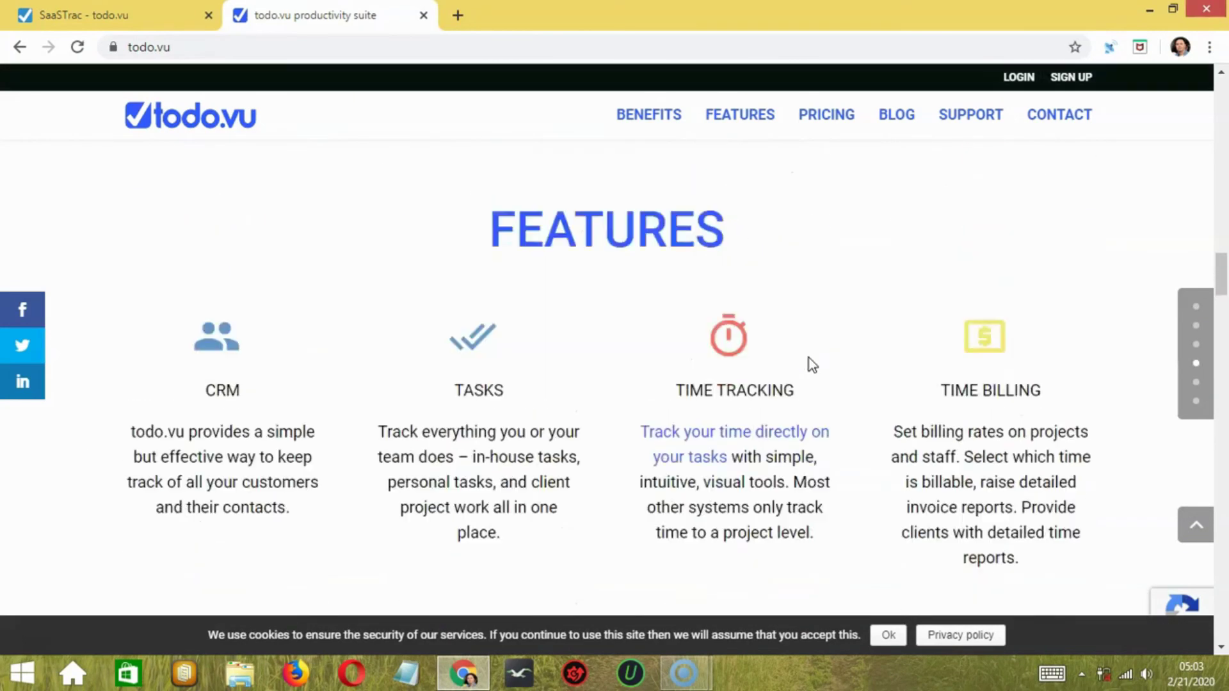
{"action": "scroll", "coordinate": [809, 359], "scroll_direction": "up", "scroll_amount": 2}
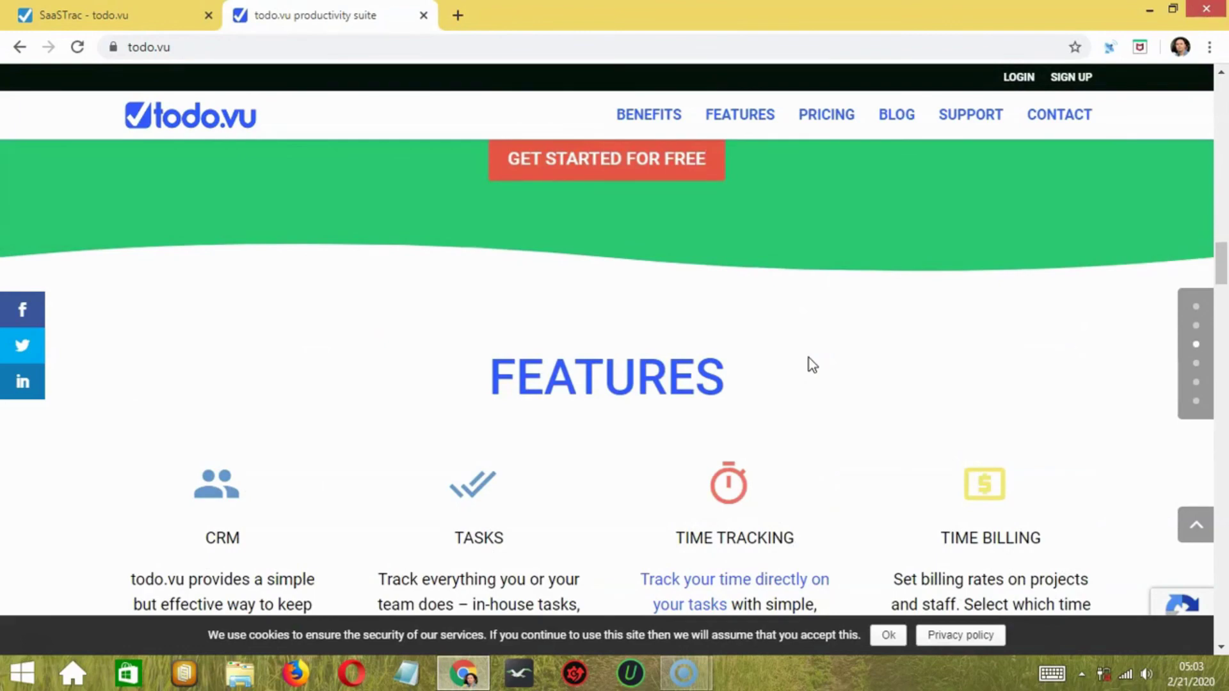
{"action": "scroll", "coordinate": [809, 358], "scroll_direction": "up", "scroll_amount": 8}
{"action": "scroll", "coordinate": [809, 357], "scroll_direction": "up", "scroll_amount": 4}
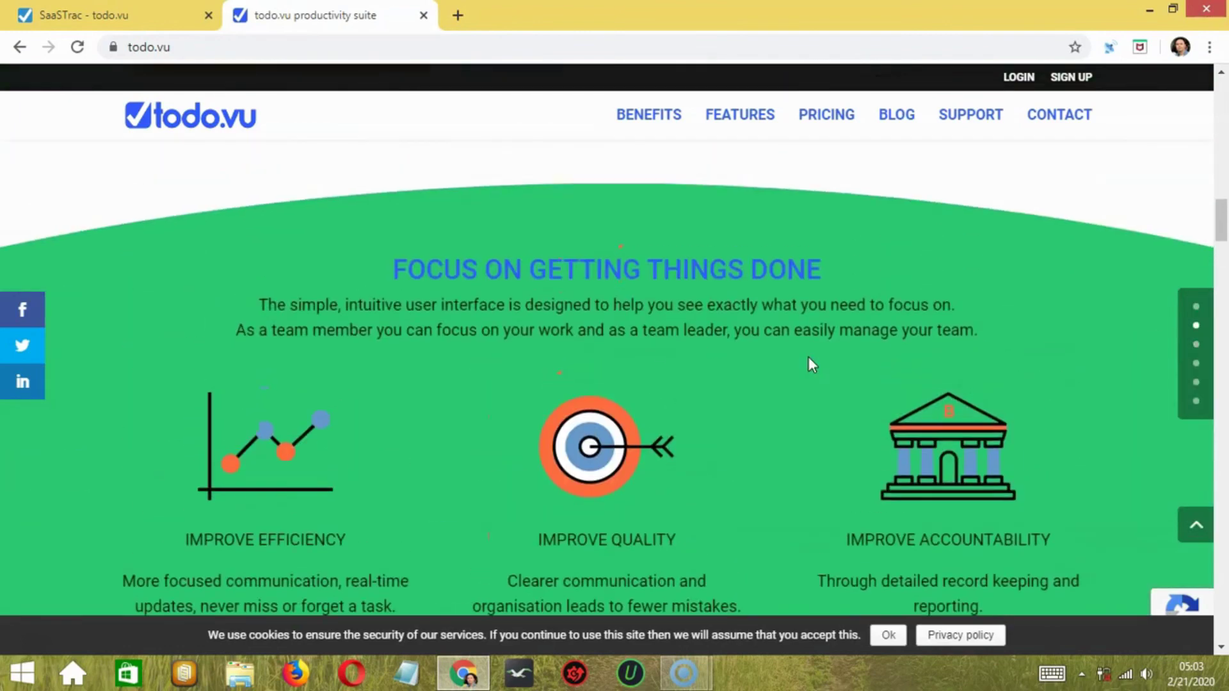
{"action": "scroll", "coordinate": [809, 357], "scroll_direction": "up", "scroll_amount": 2}
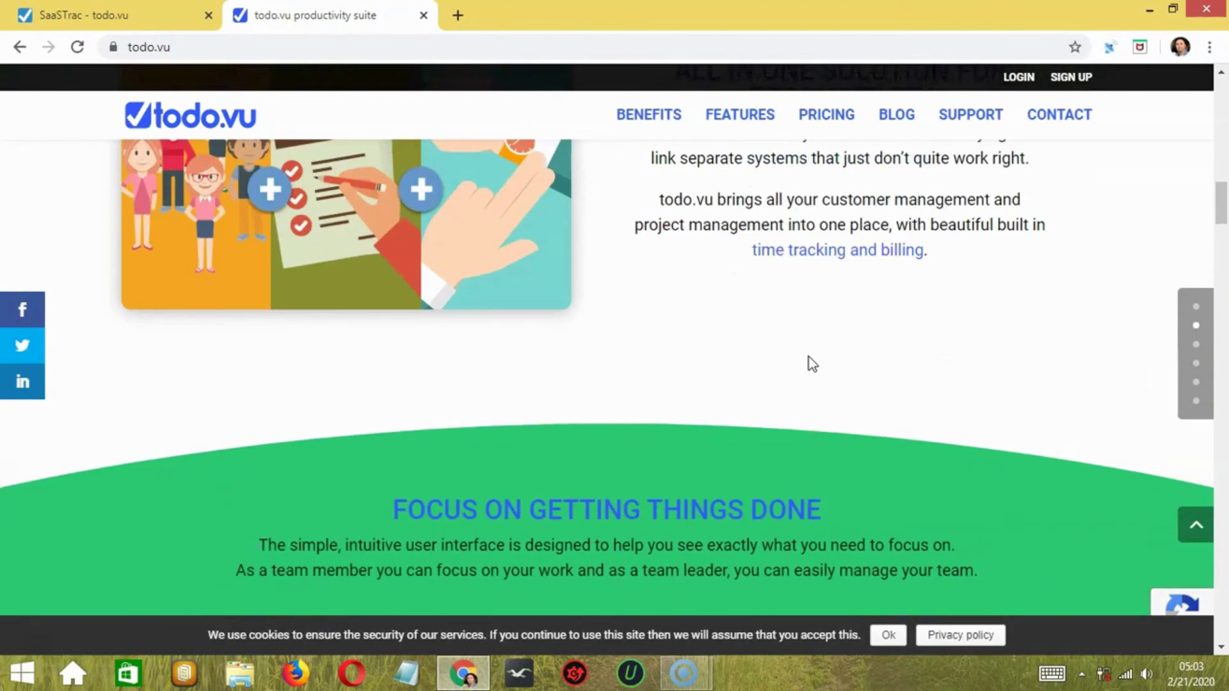
{"action": "scroll", "coordinate": [809, 357], "scroll_direction": "up", "scroll_amount": 10}
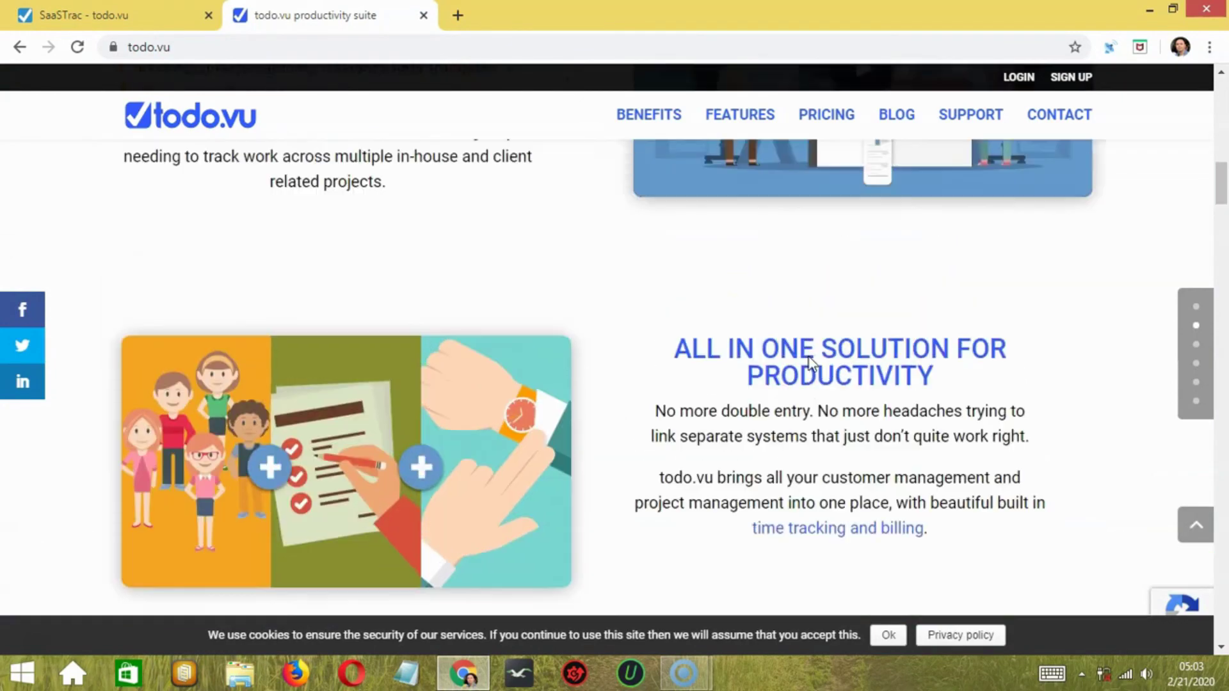
{"action": "scroll", "coordinate": [810, 357], "scroll_direction": "up", "scroll_amount": 3}
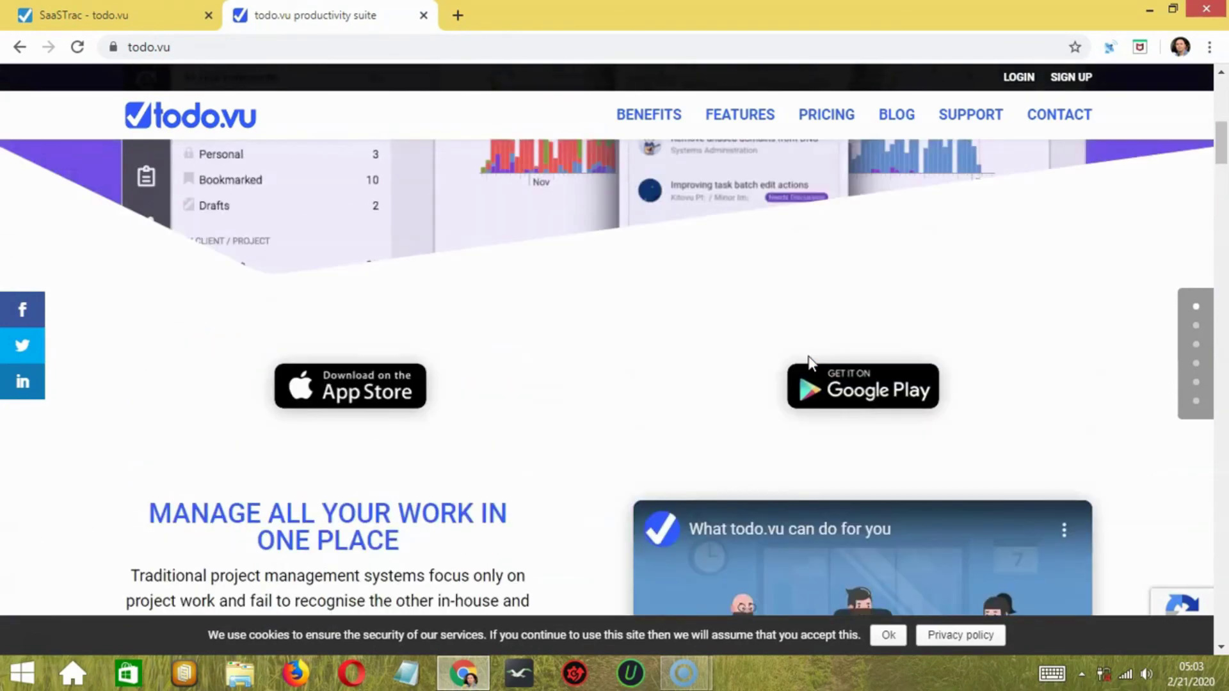
{"action": "scroll", "coordinate": [809, 358], "scroll_direction": "up", "scroll_amount": 4}
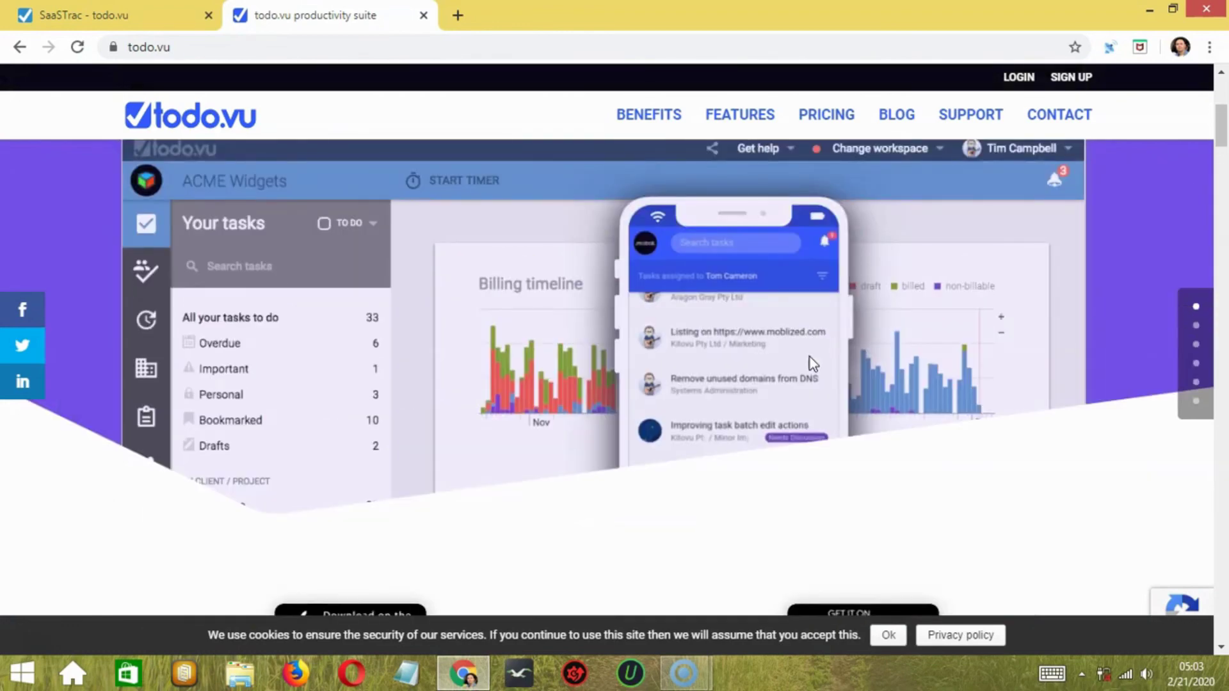
{"action": "scroll", "coordinate": [809, 357], "scroll_direction": "up", "scroll_amount": 5}
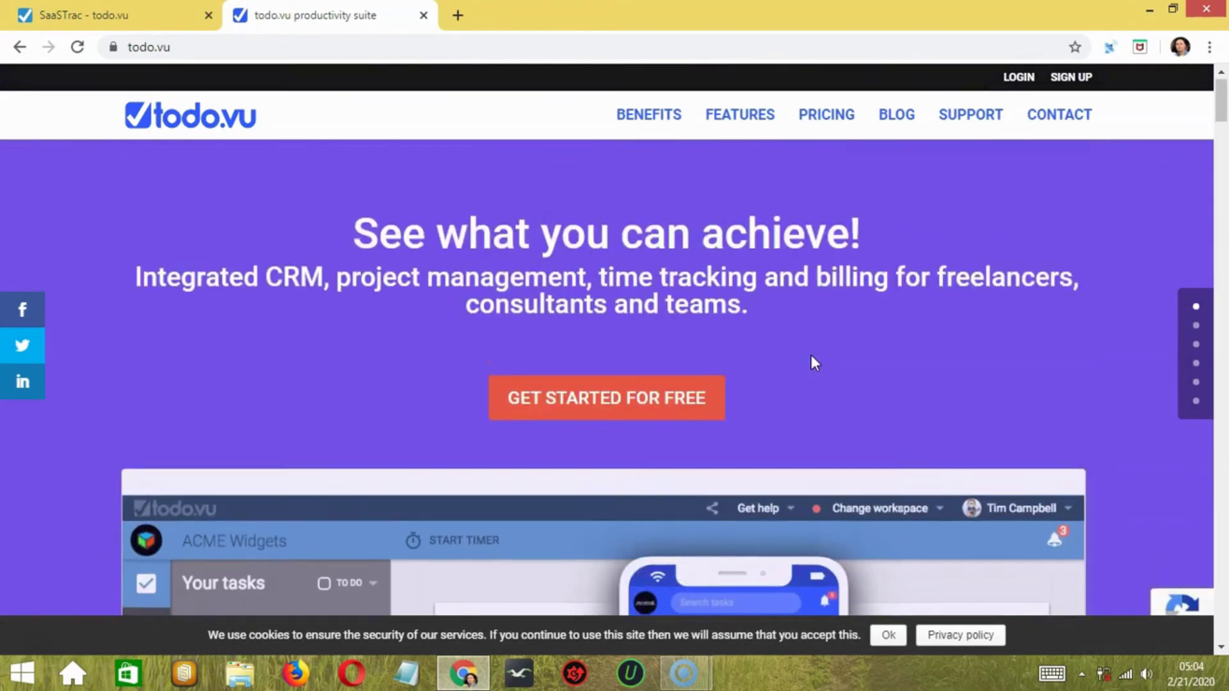